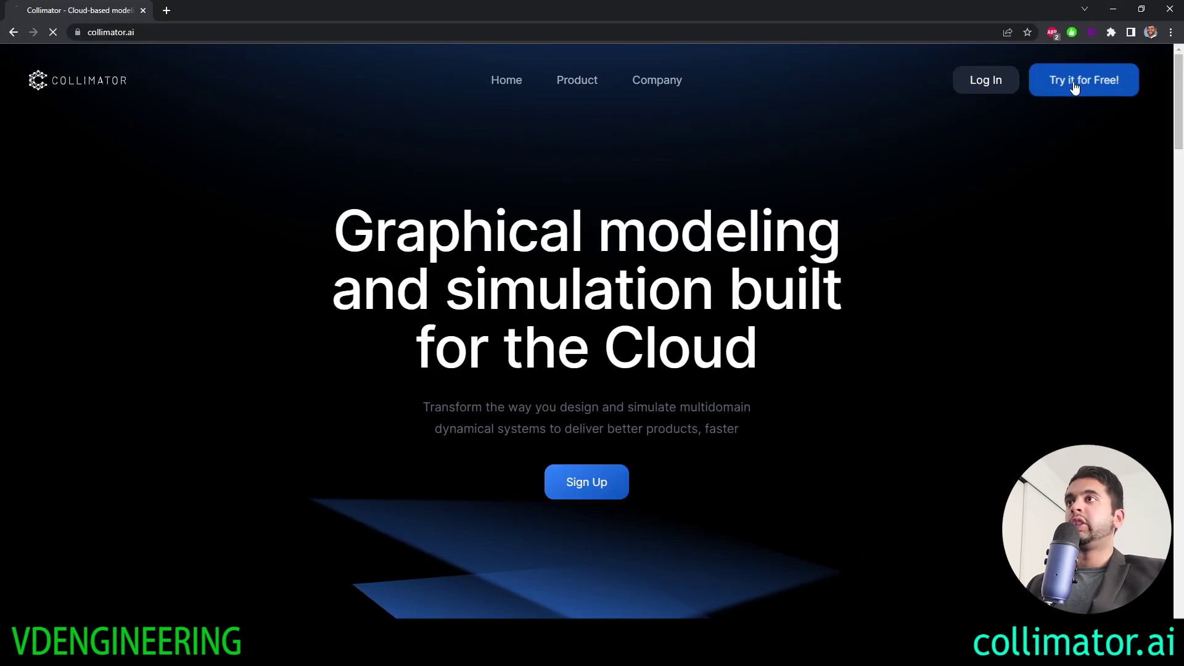
Sign up for a free Collimator account, submit the e-mail address and accept the beta user terms.
left_click(1073, 87)
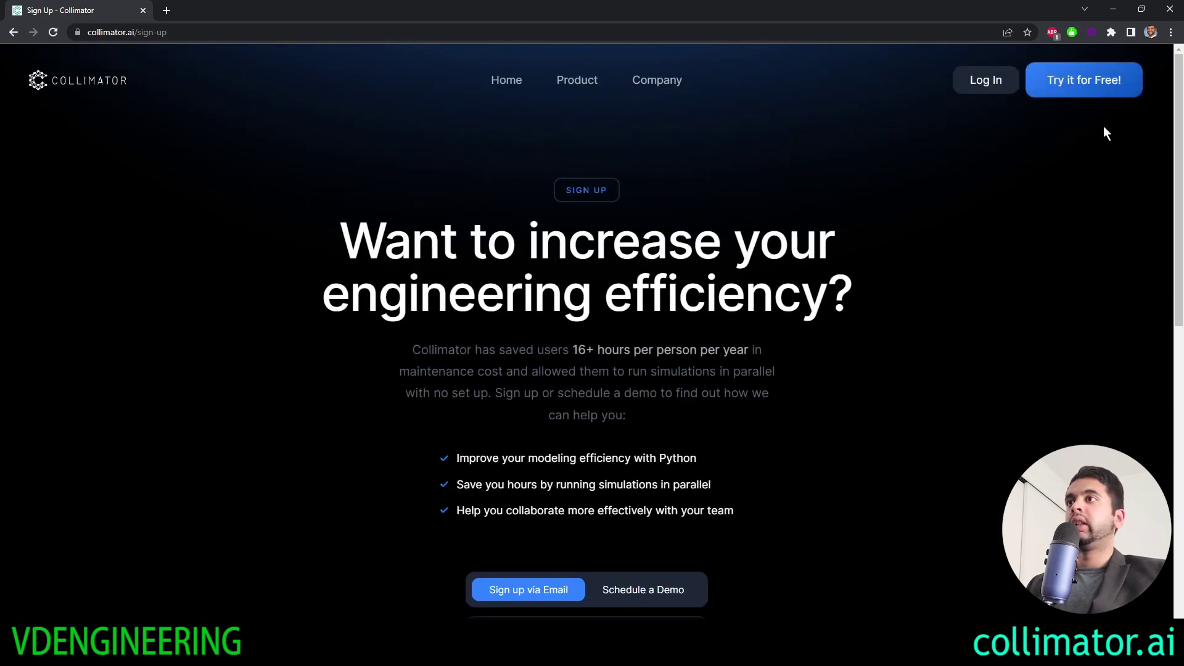
left_click_drag(1180, 114, 1177, 290)
left_click(571, 281)
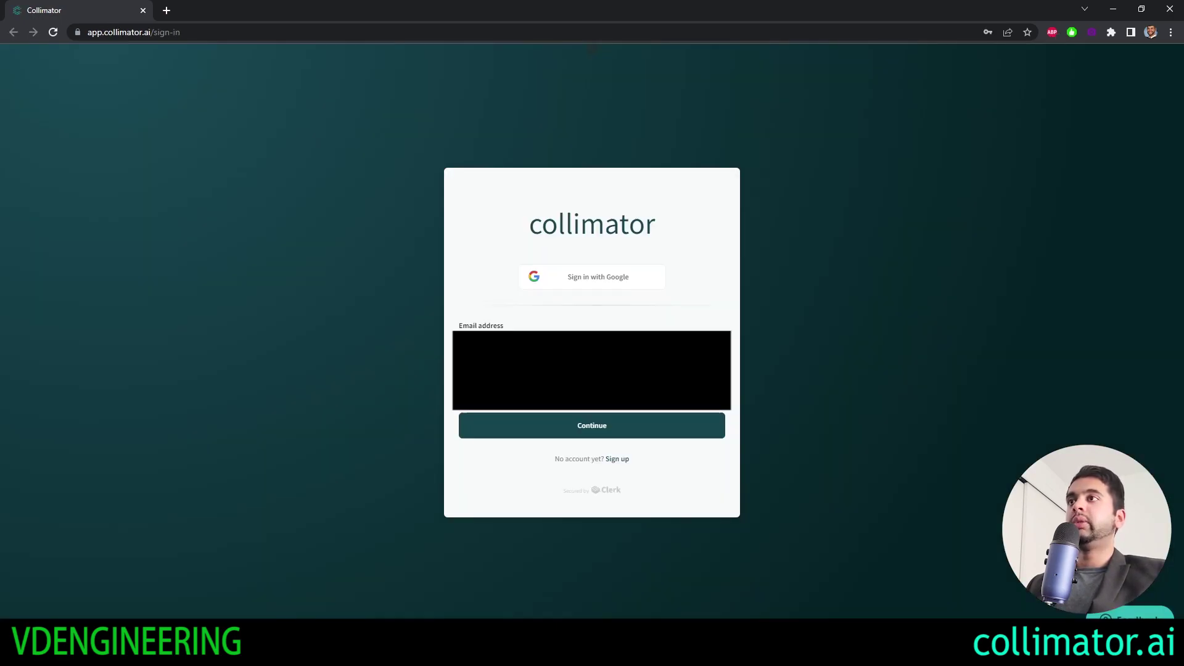
left_click(553, 424)
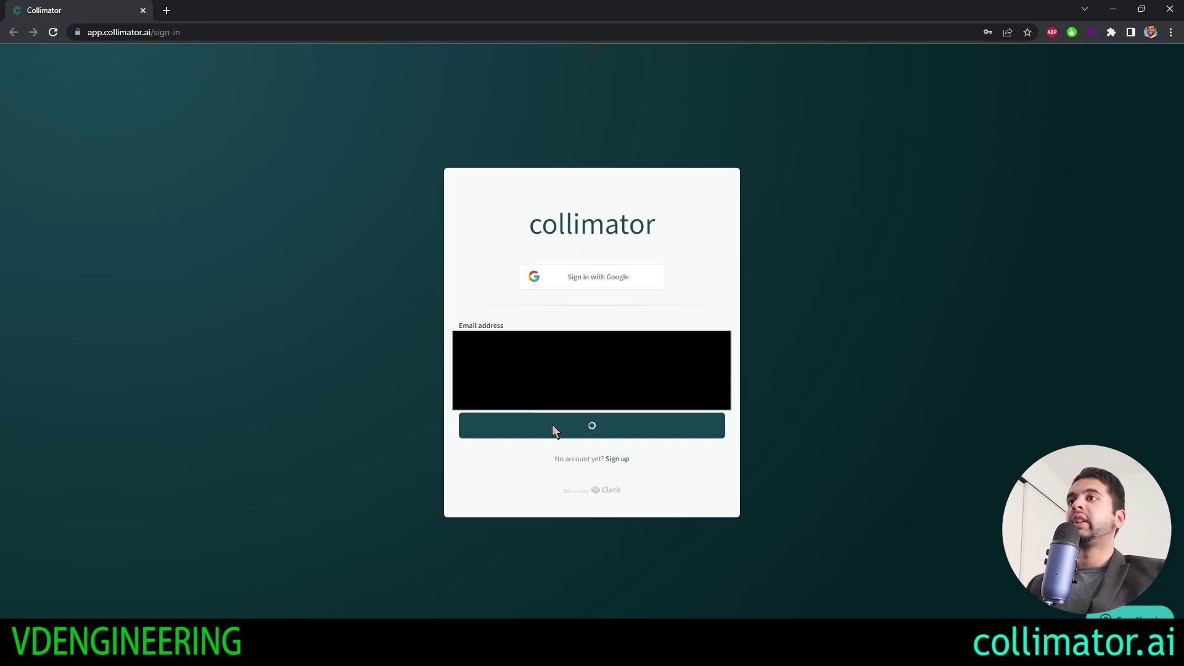
left_click(690, 537)
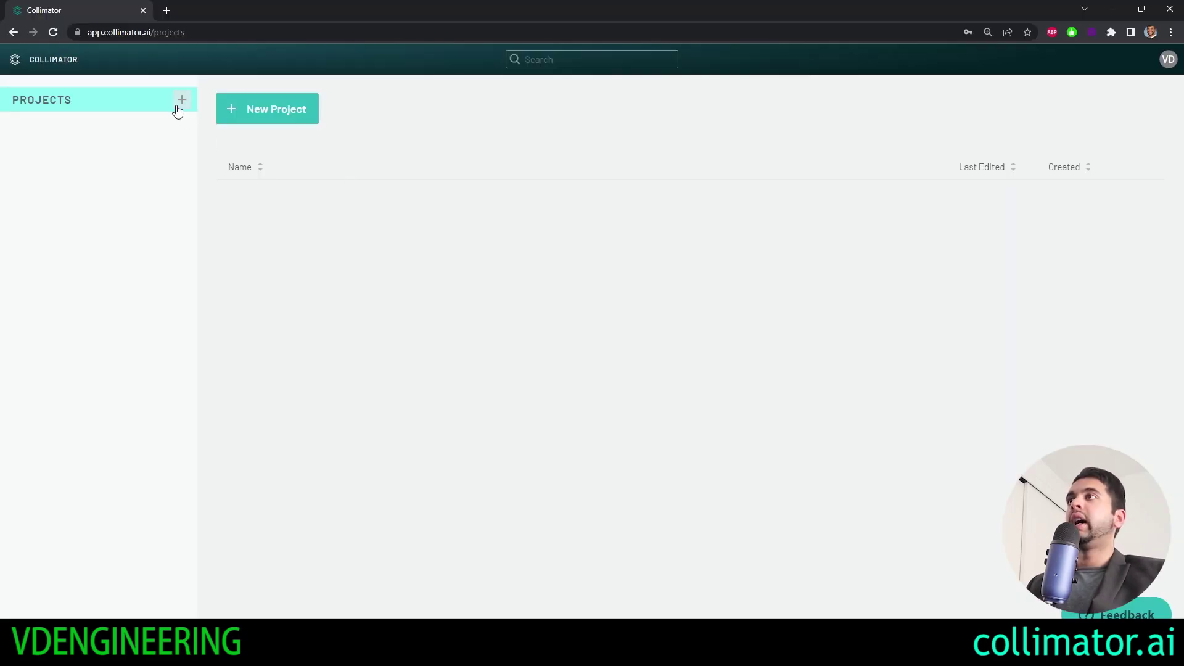
Create project ExampleProject from the Continuous-Time Examples template with description 'First Project'.
left_click(230, 112)
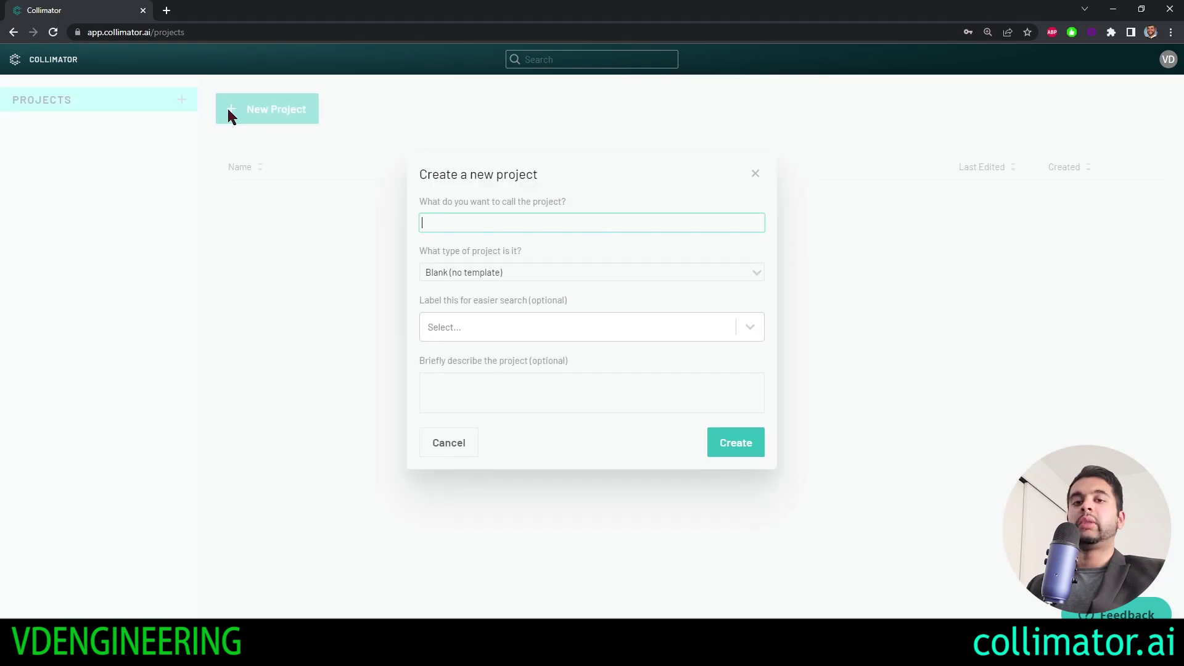
type("Exa")
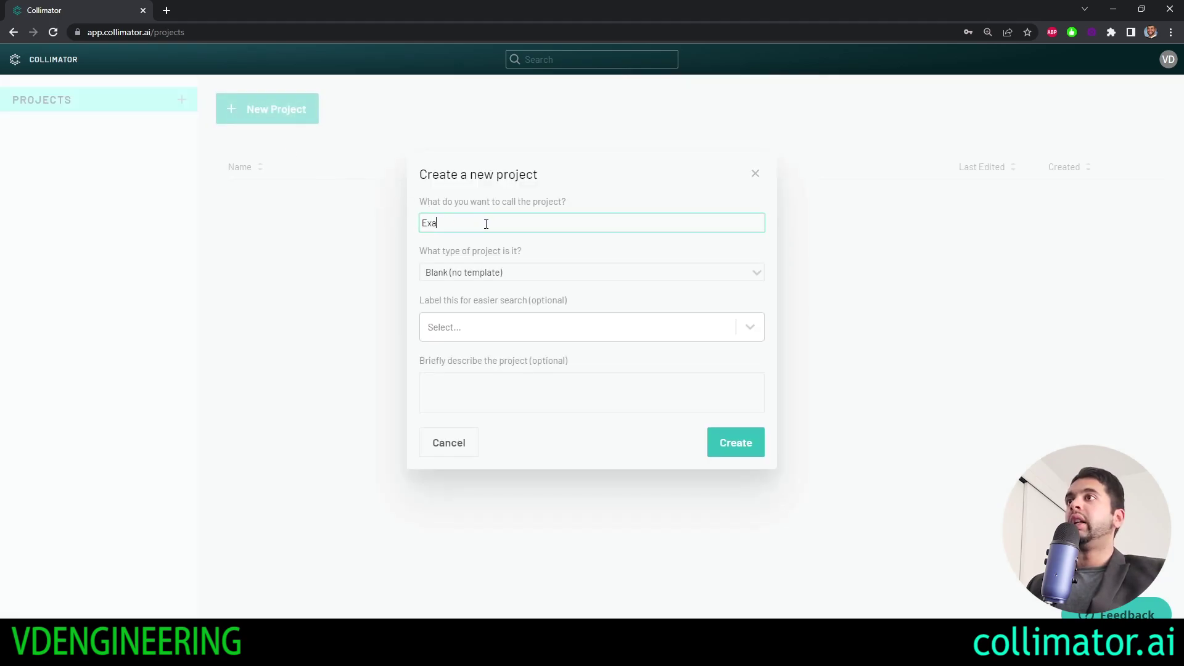
type("mplePeoe")
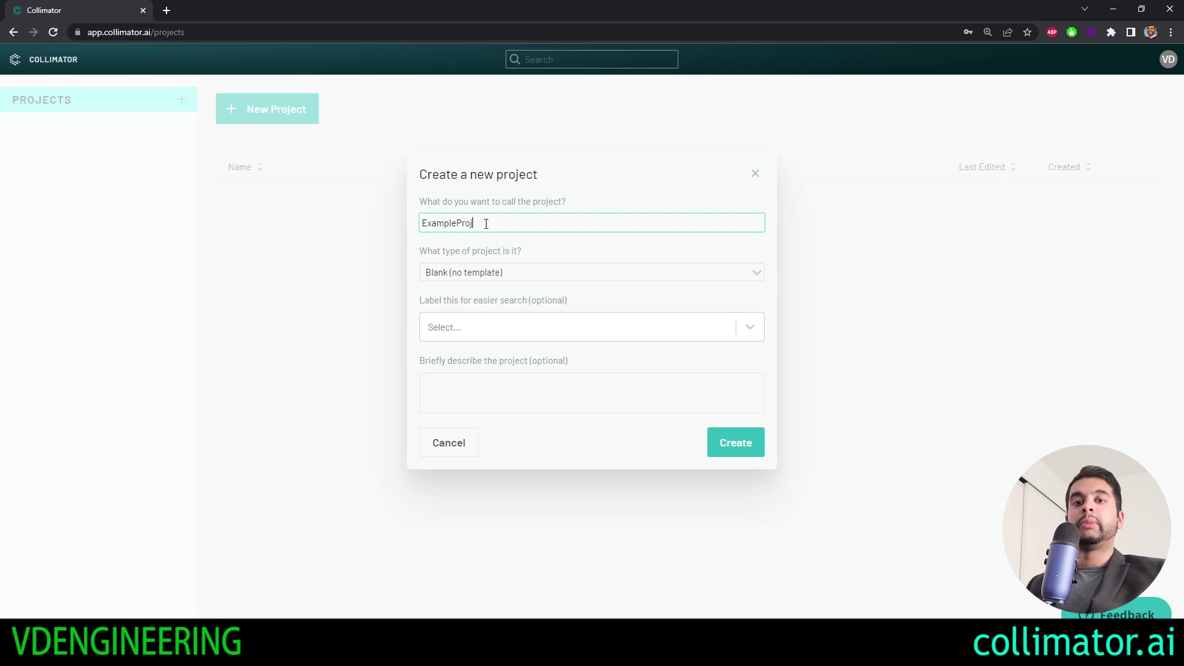
type("ect")
left_click(483, 271)
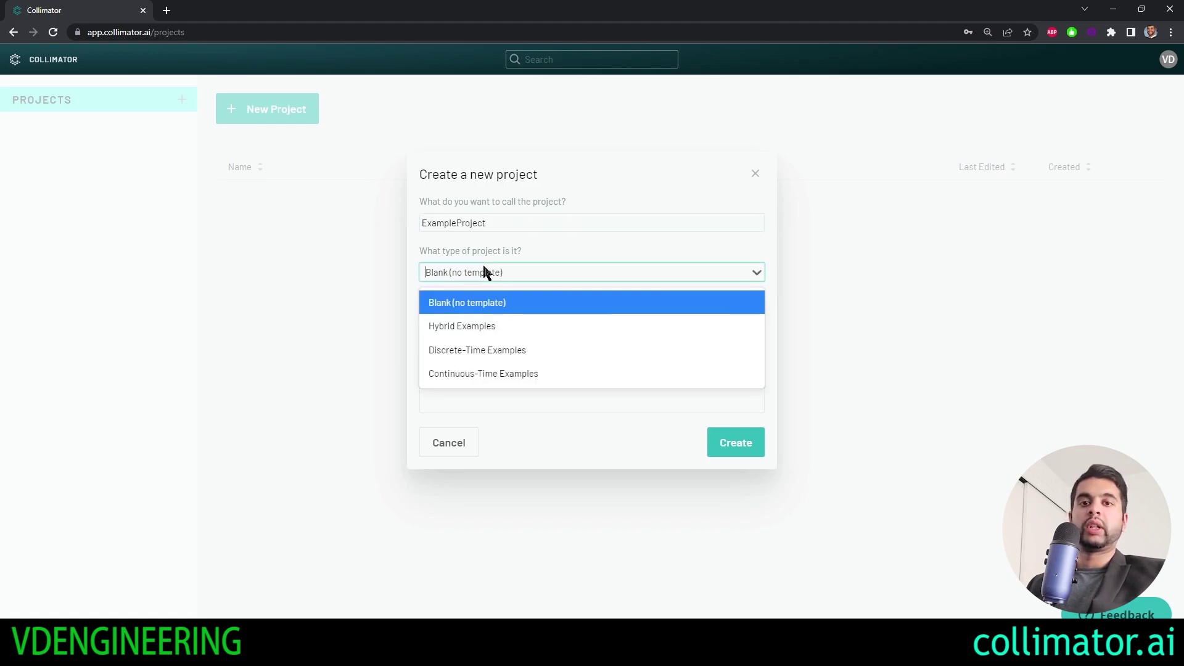
left_click(485, 374)
type("Firs")
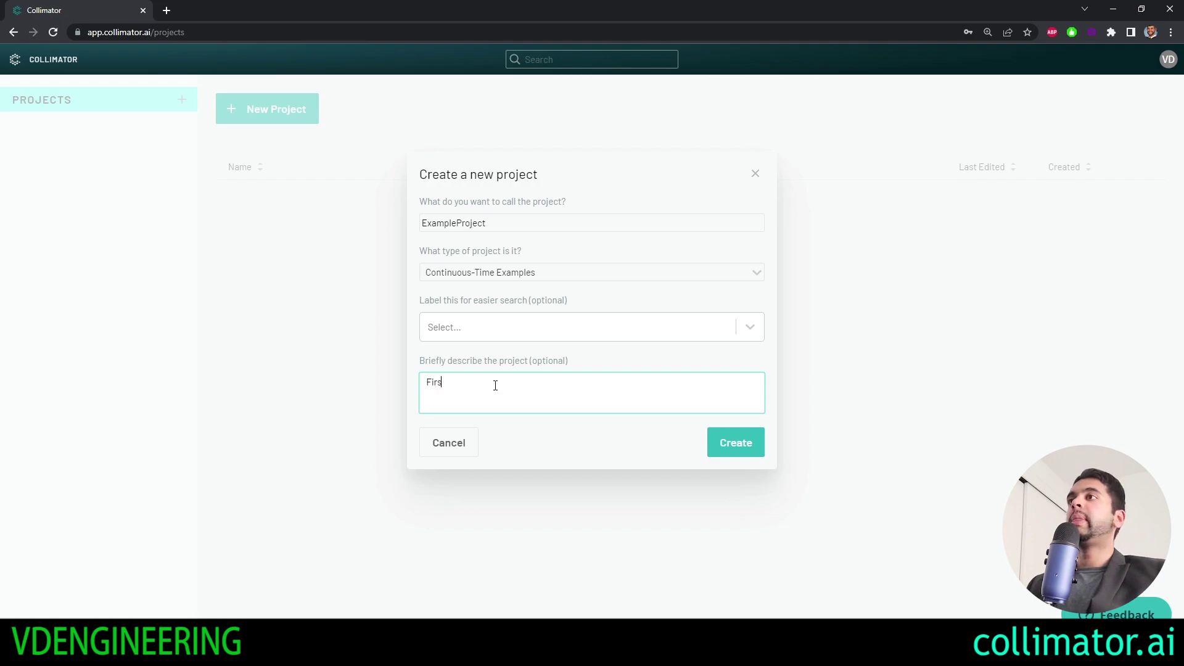
type("t Project")
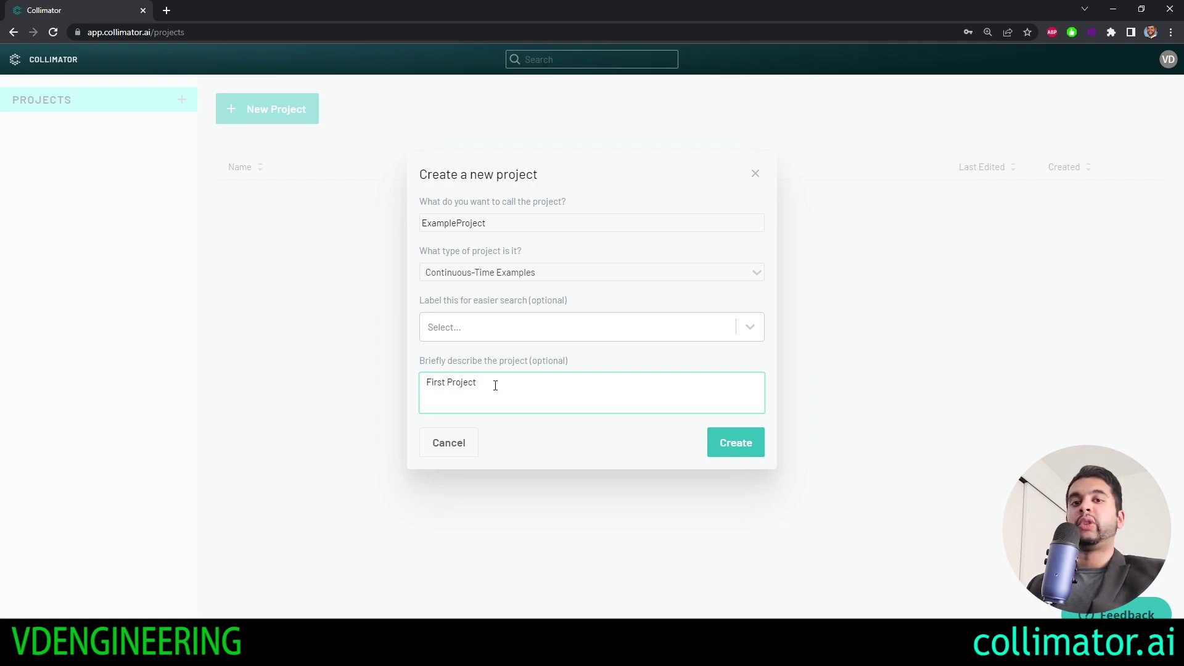
left_click(731, 441)
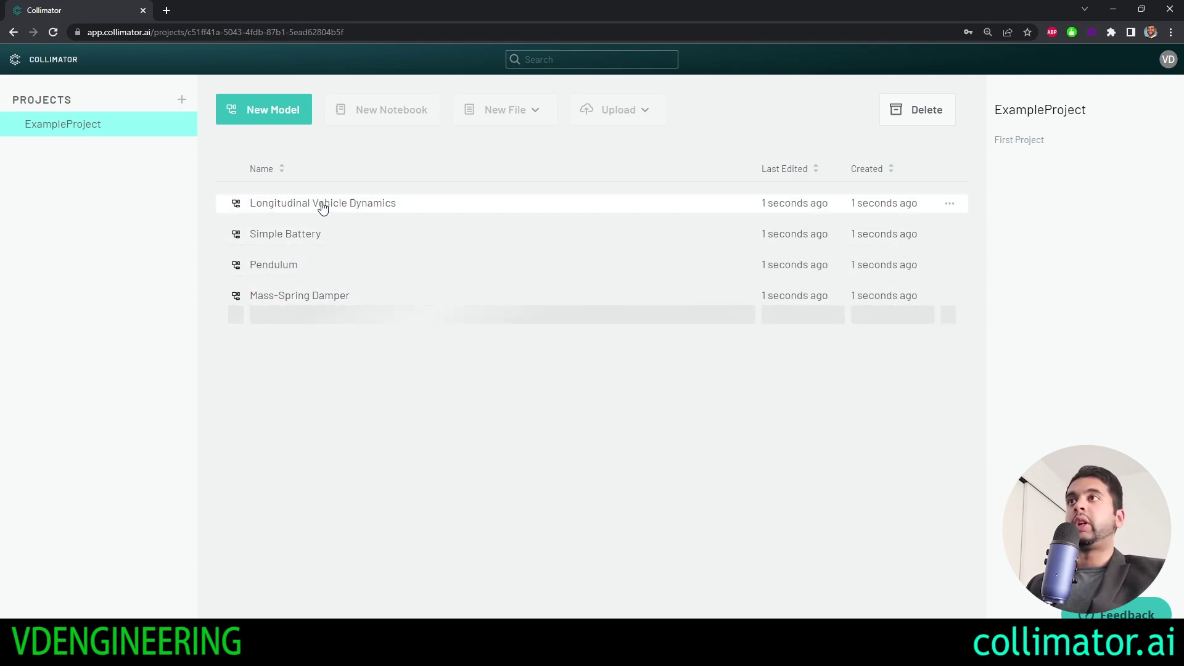
Add a new model named 'TestMode' to the project and open it in the editor.
left_click(269, 111)
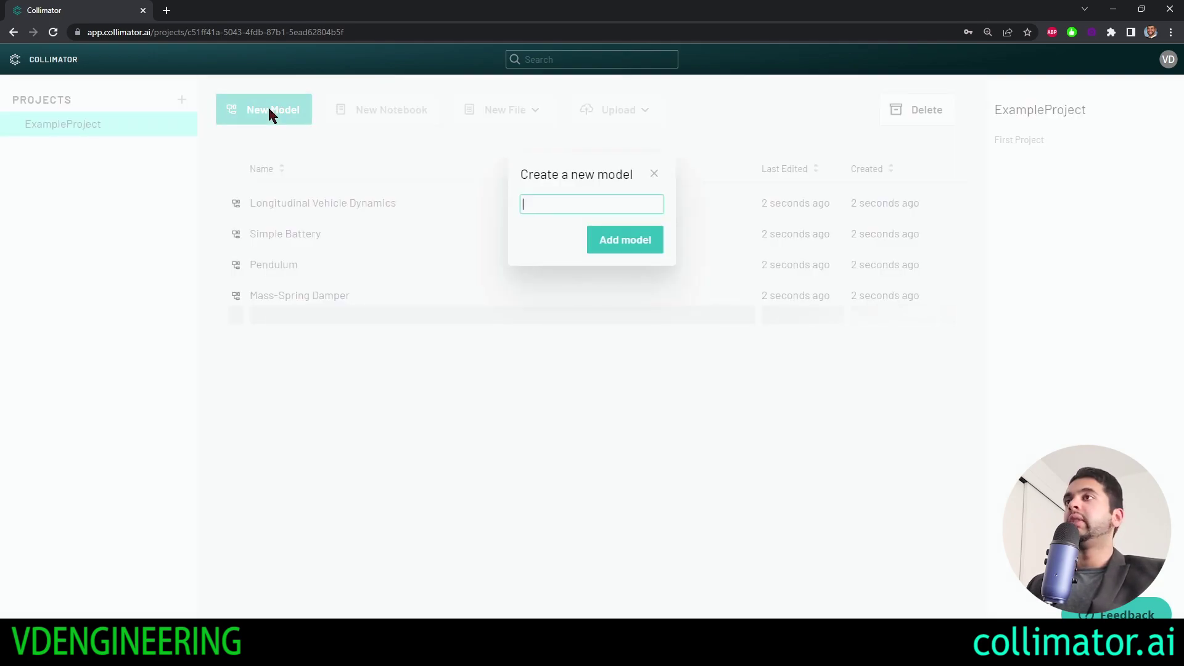
type("TestModel")
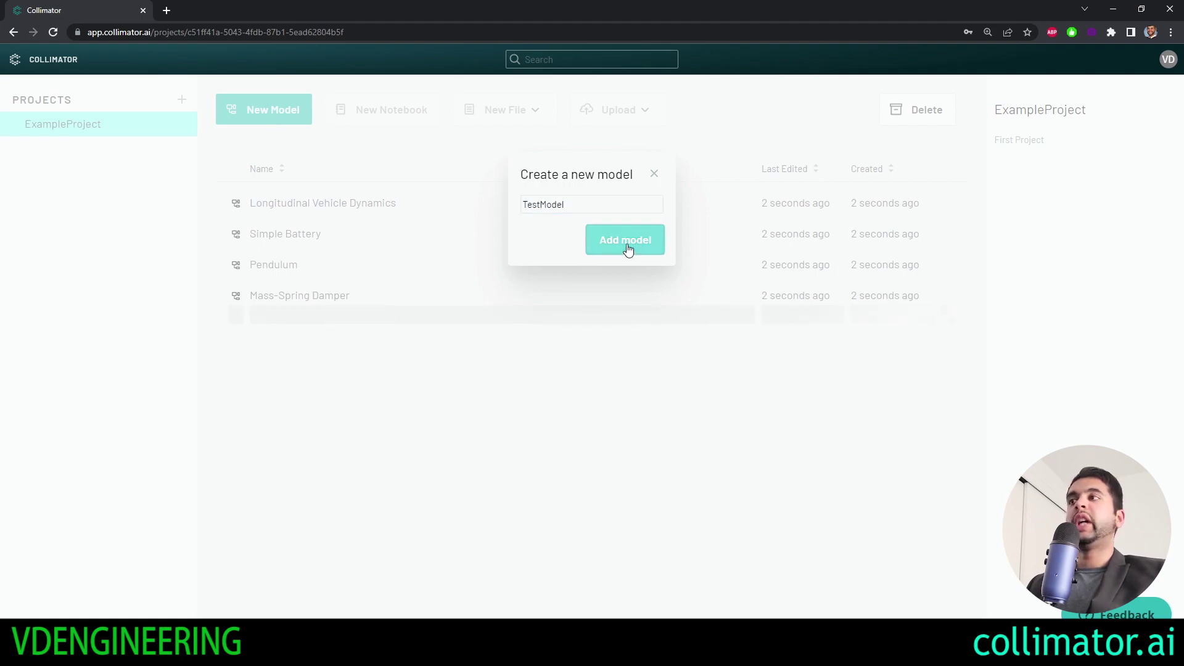
left_click(625, 239)
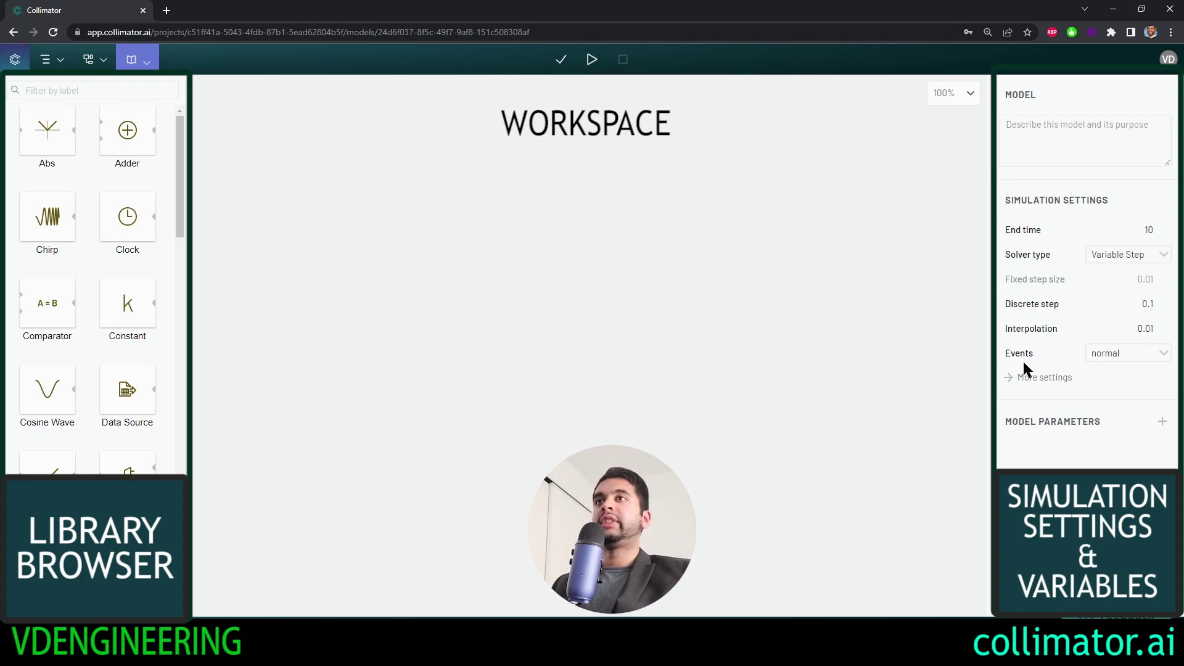
Switch the solver to Fixed Step with a 0.05 step size and confirm the simulation settings.
left_click(1122, 252)
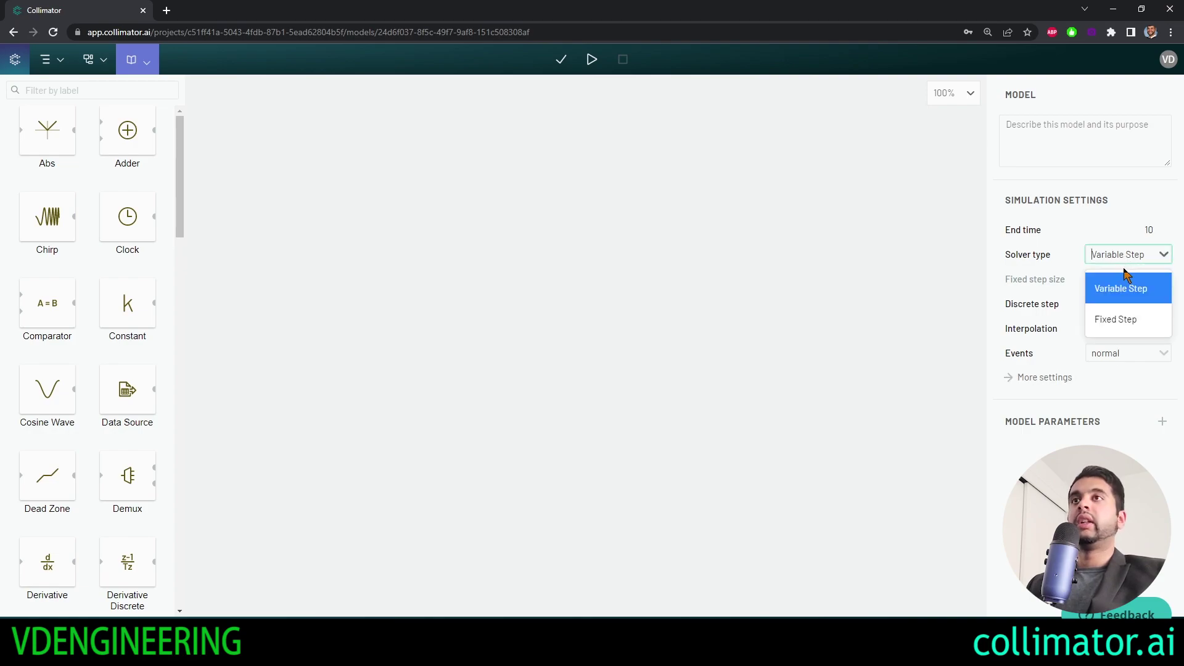
left_click(1120, 319)
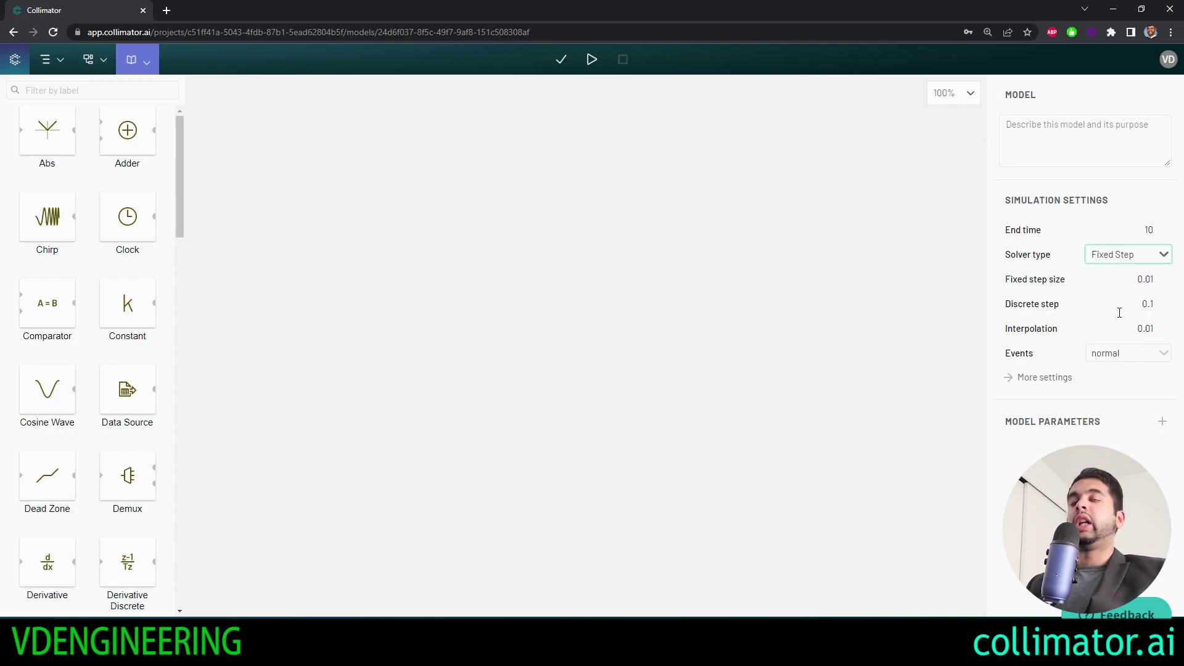
left_click(1147, 279)
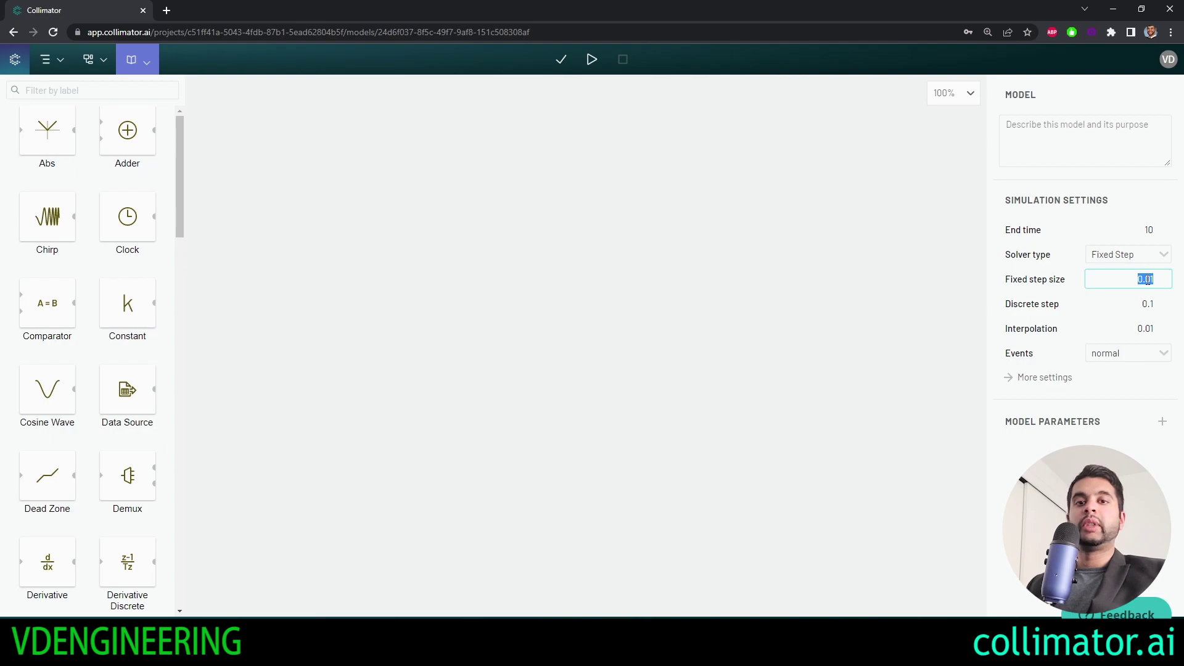
key("BackSpace")
type("0.05")
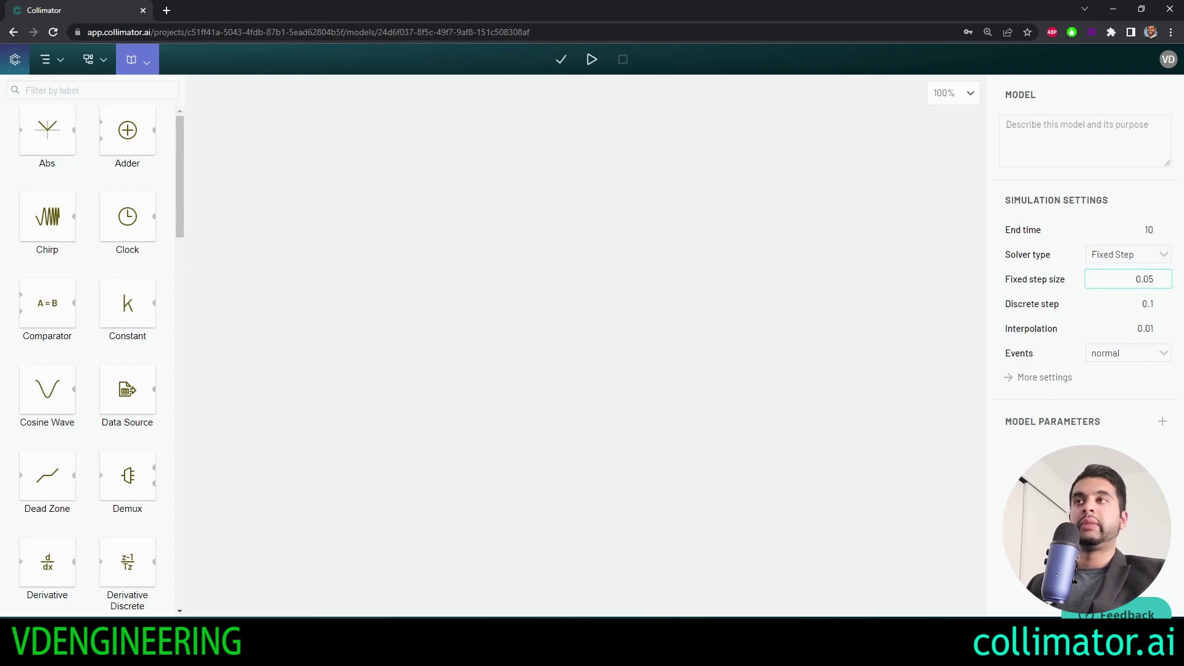
key("Return")
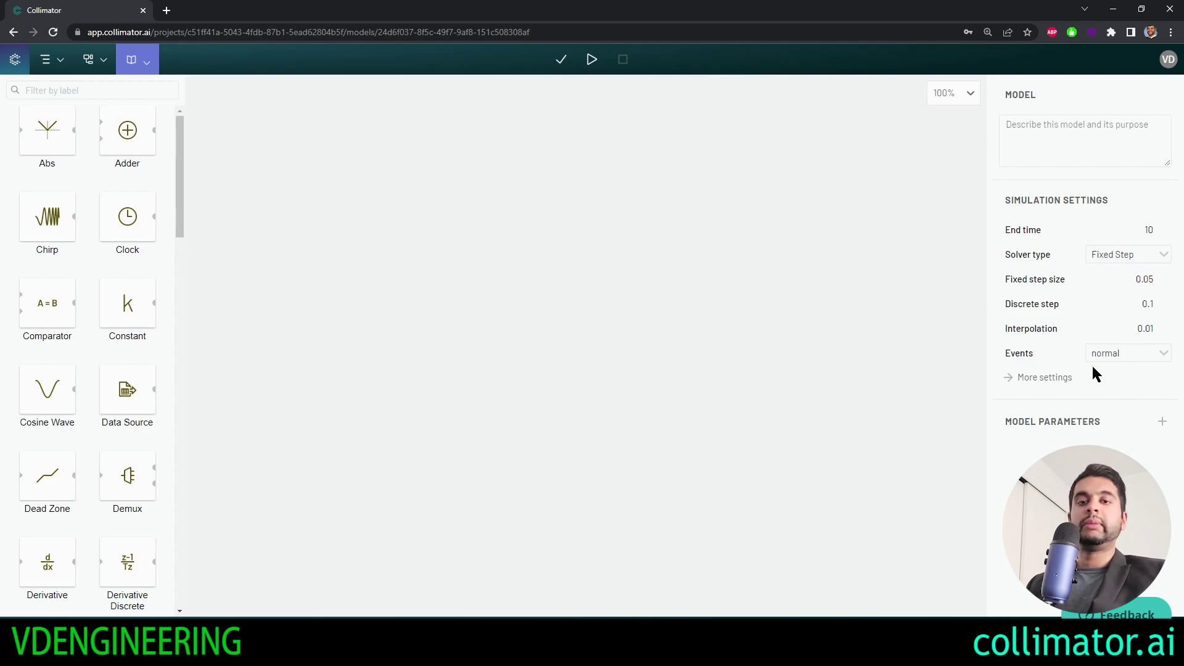
left_click(1056, 379)
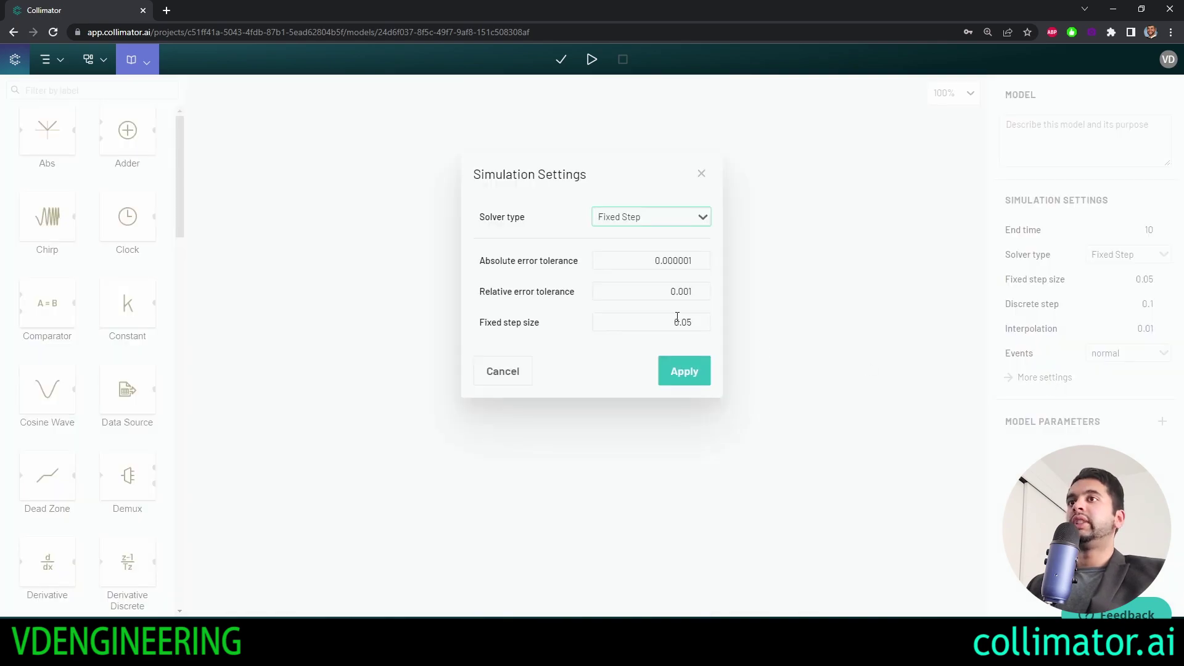
left_click(682, 371)
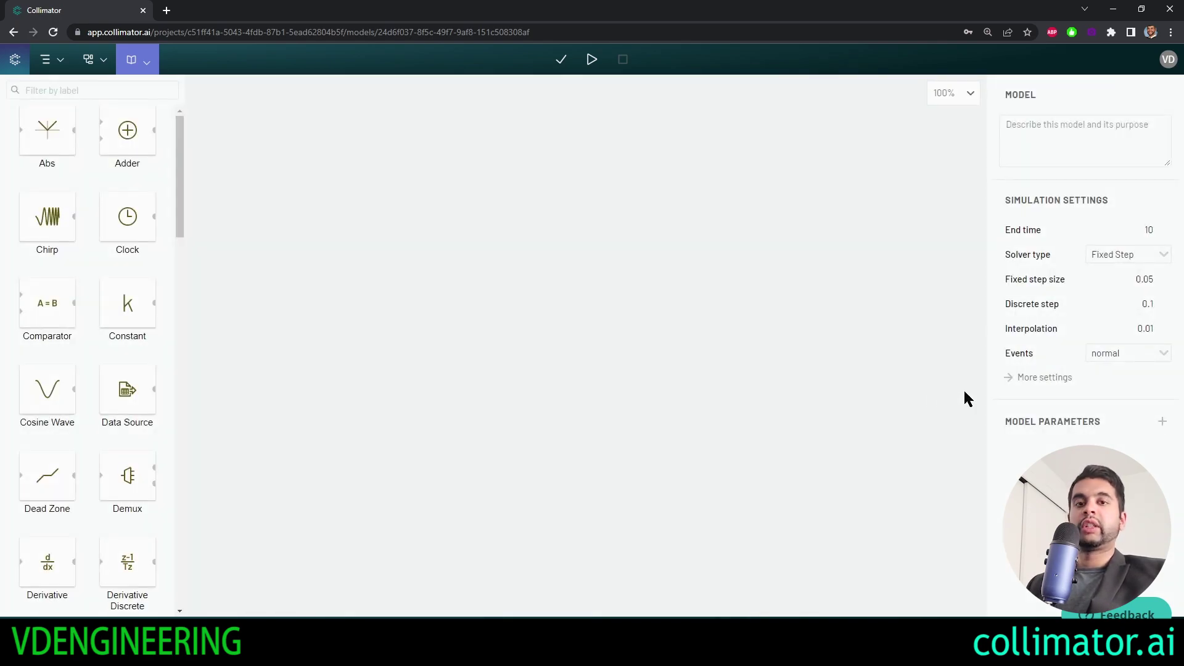
Add model parameter X with value 10 and enter the description 'This is a test model'.
left_click(1162, 422)
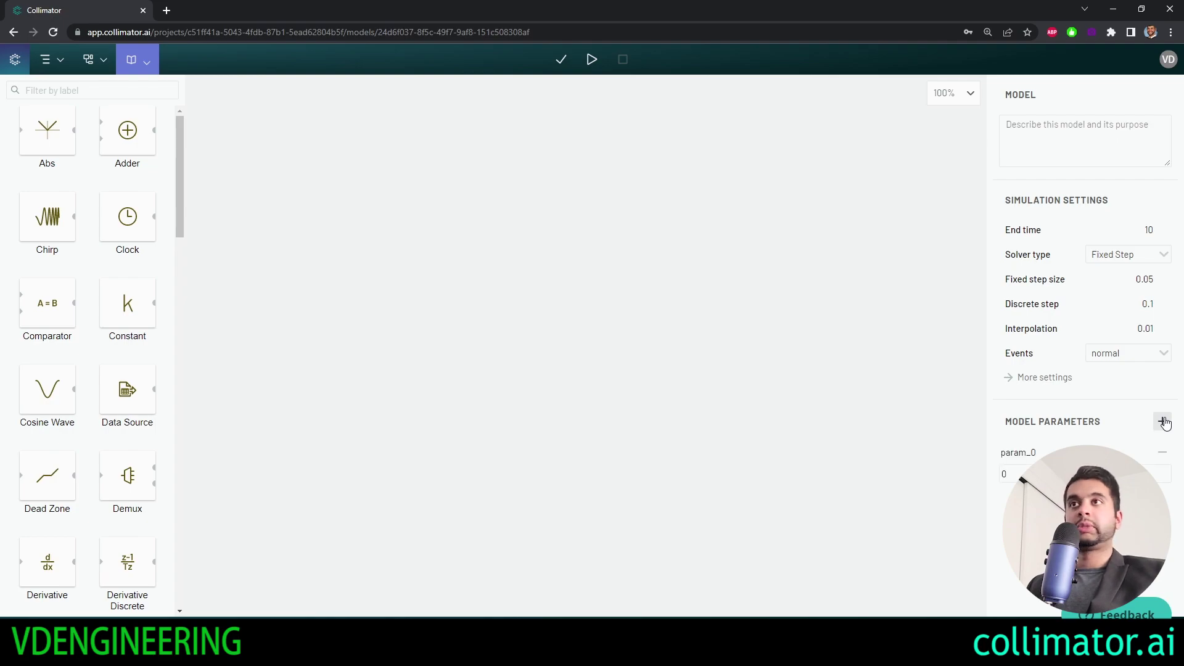
left_click(1148, 450)
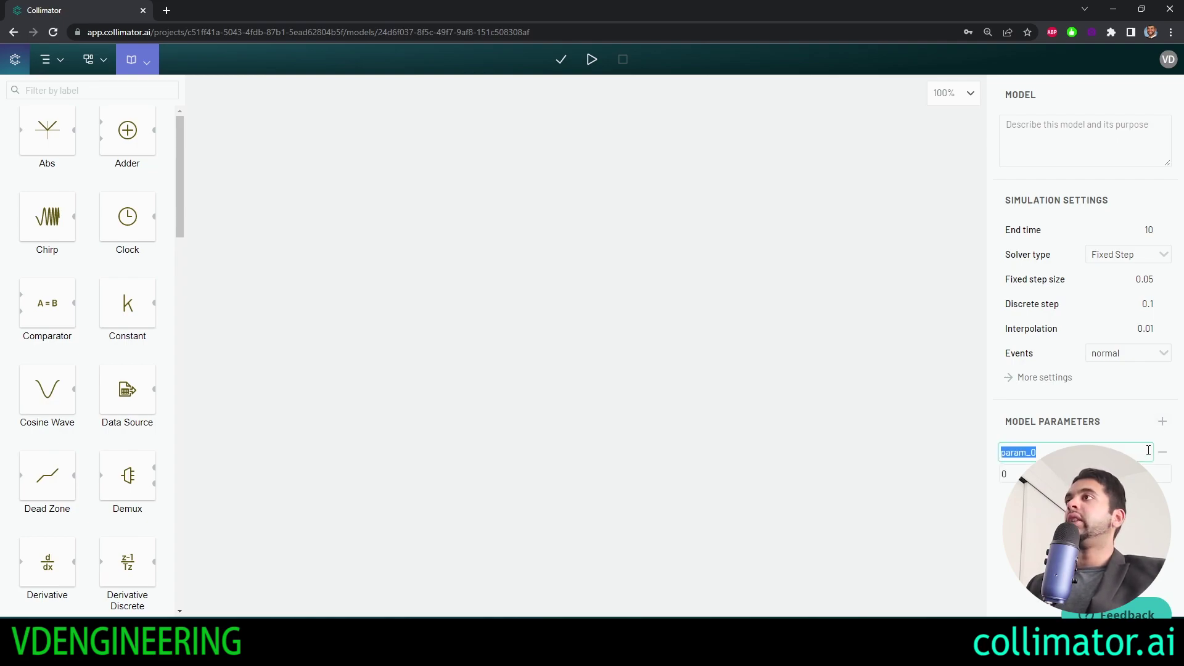
type("X")
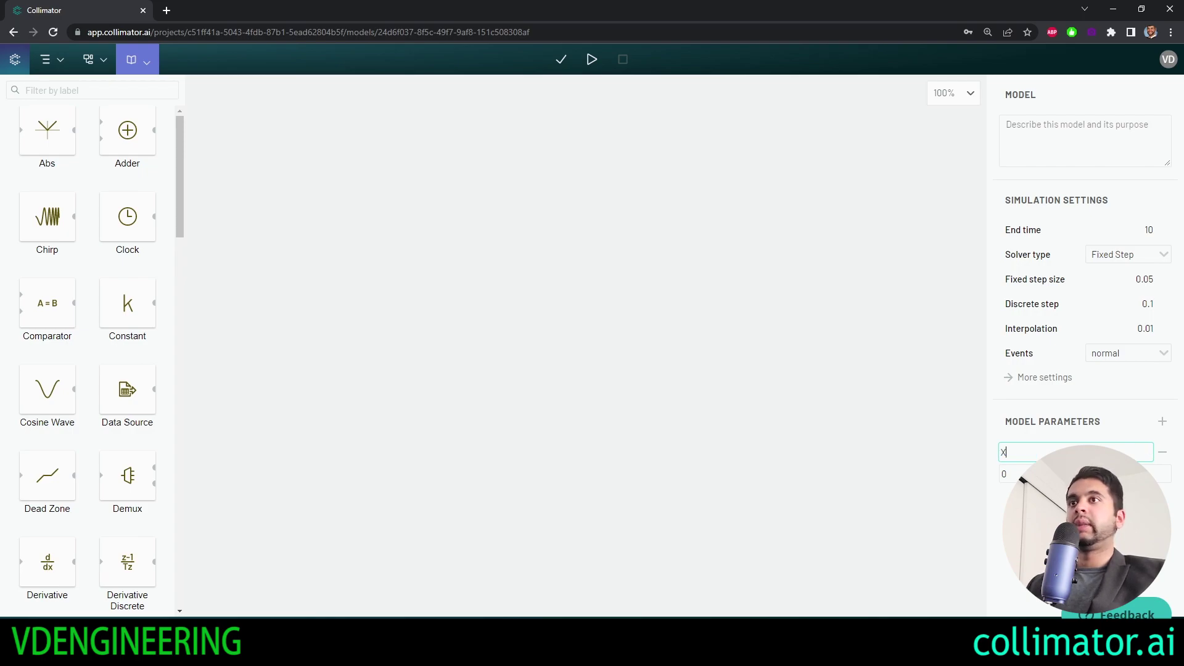
key("Tab")
type("10")
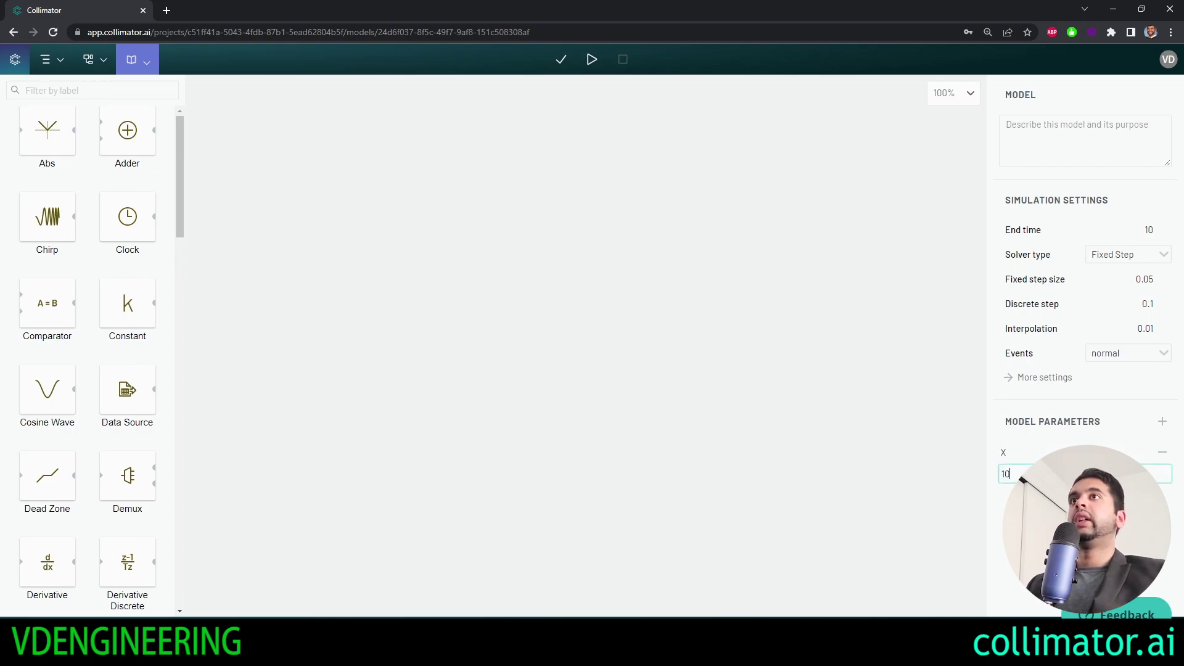
key("Return")
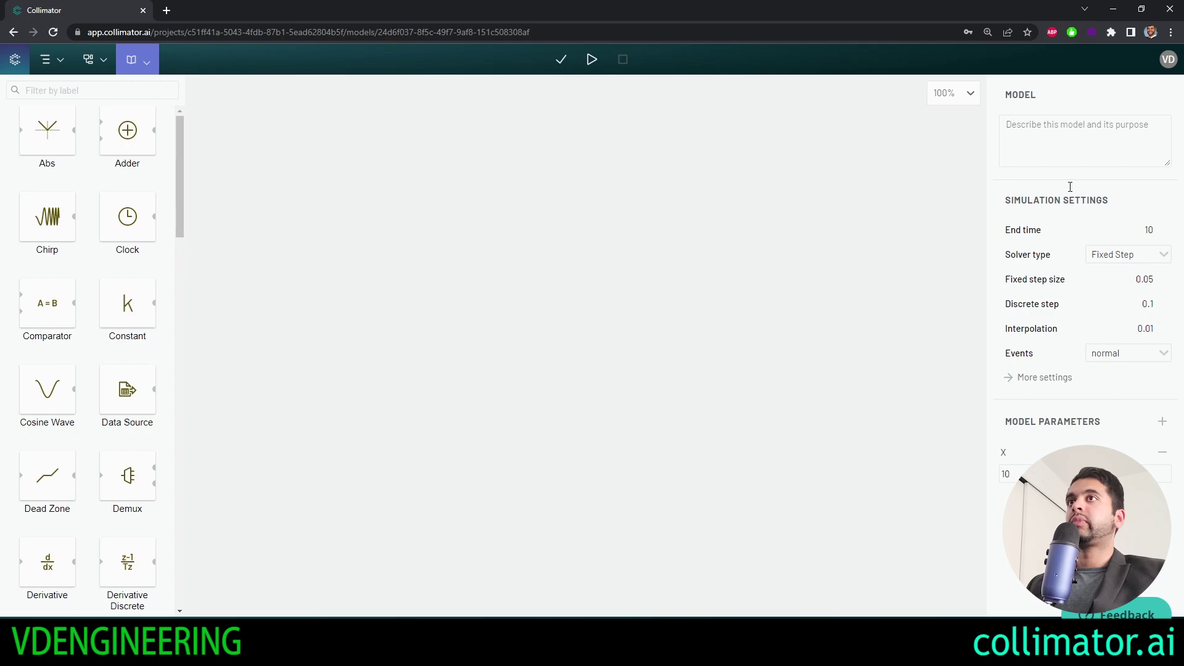
left_click(1066, 149)
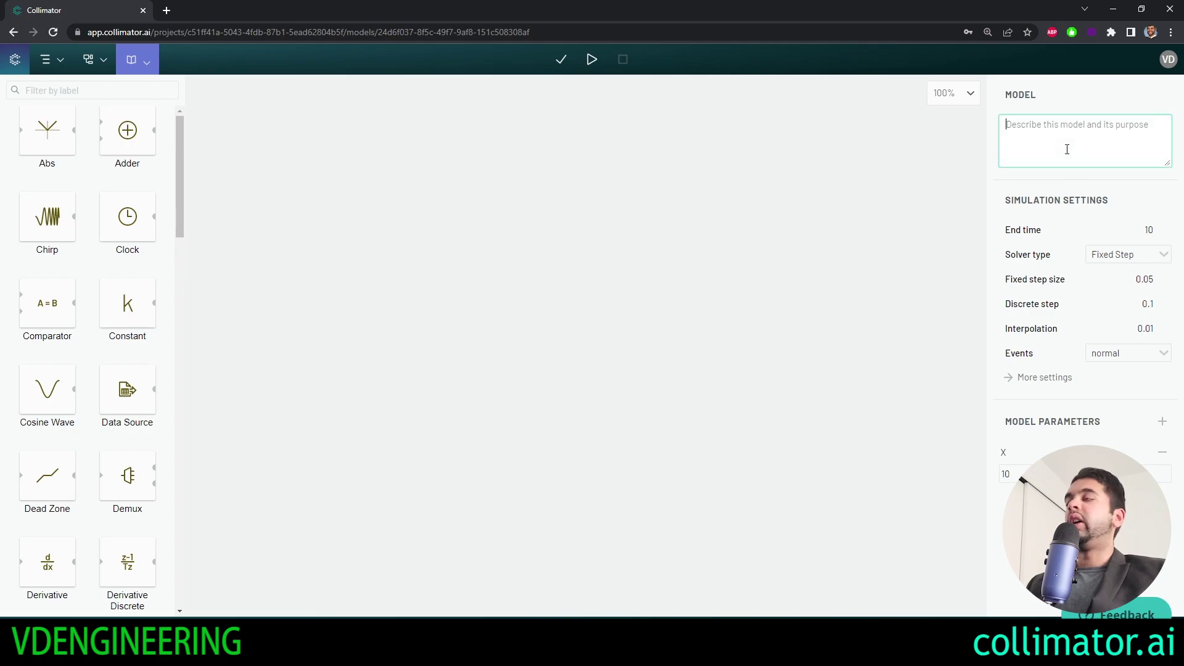
type("This is a ")
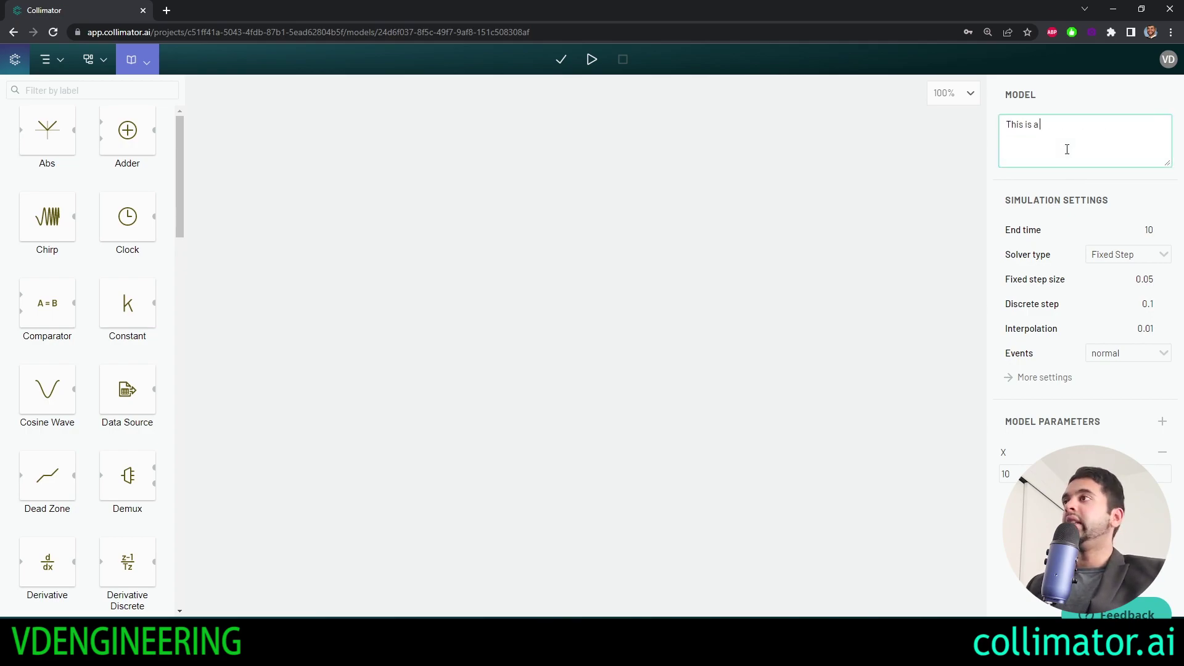
type("test model")
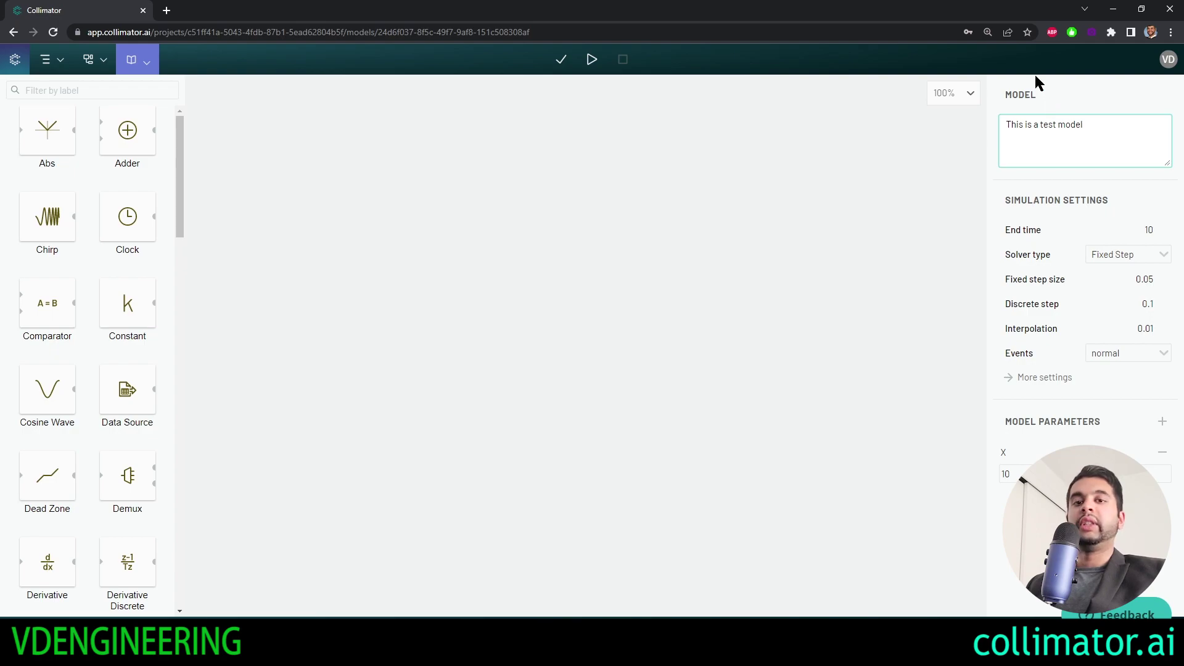
Place a Step block on the canvas and rename it 'input'.
left_click(1035, 75)
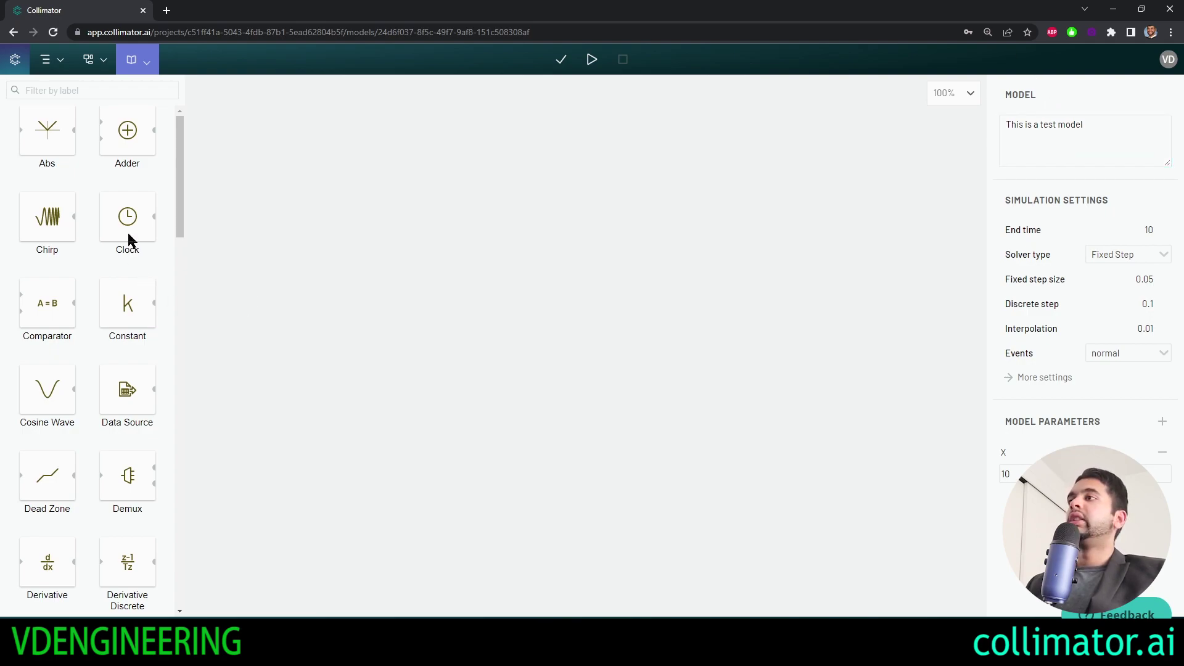
left_click_drag(180, 213, 184, 545)
left_click_drag(116, 468, 339, 393)
left_click_drag(343, 441, 364, 437)
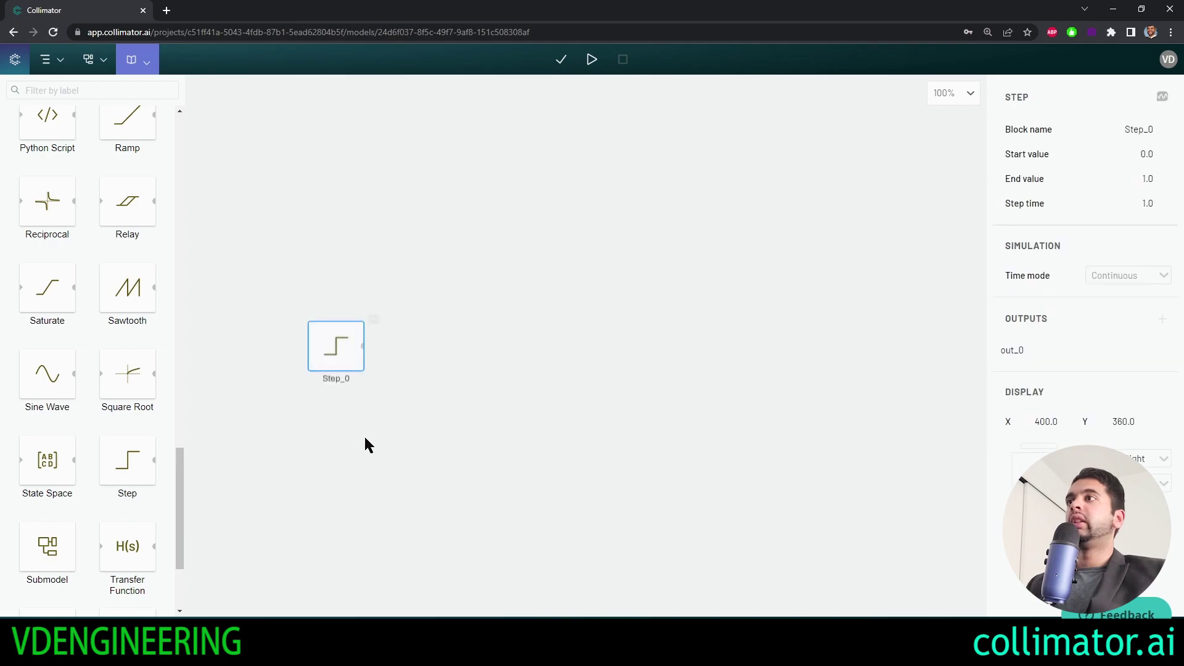
left_click(386, 428)
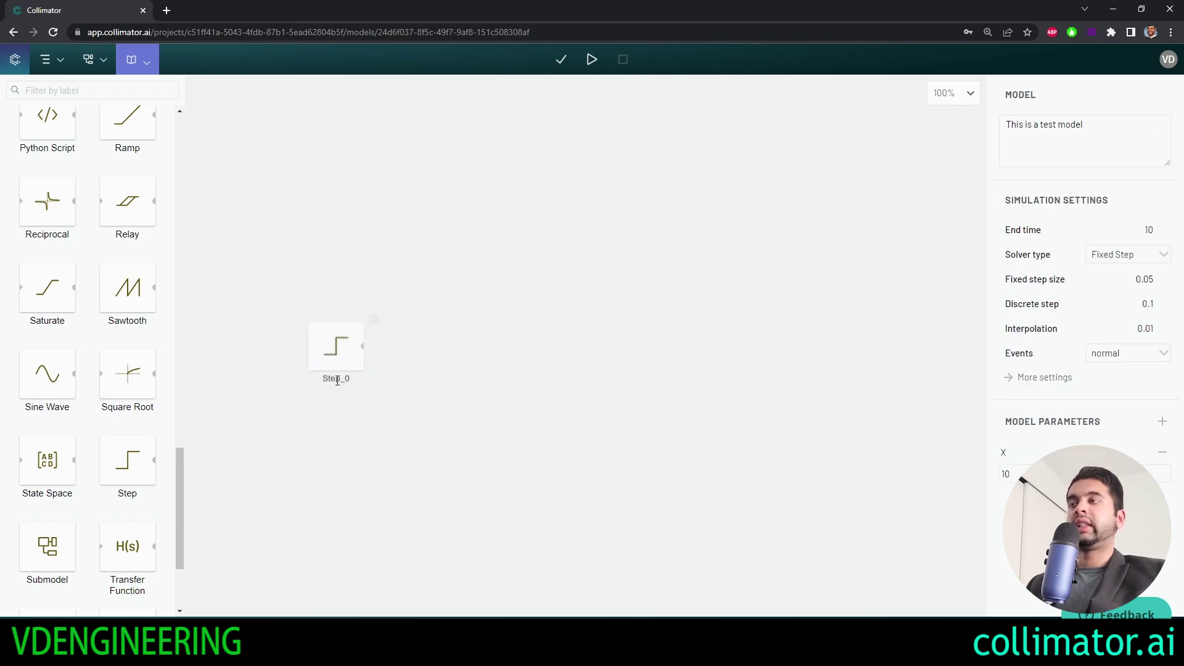
double_click(336, 380)
key("BackSpace")
type("input")
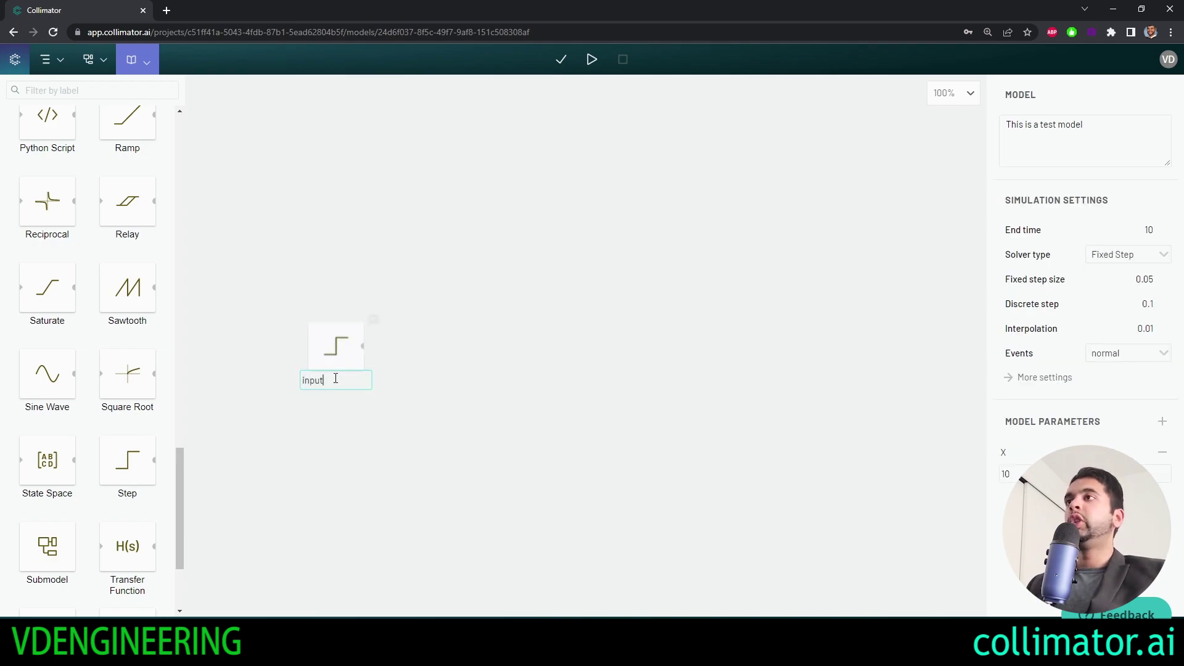
key("Return")
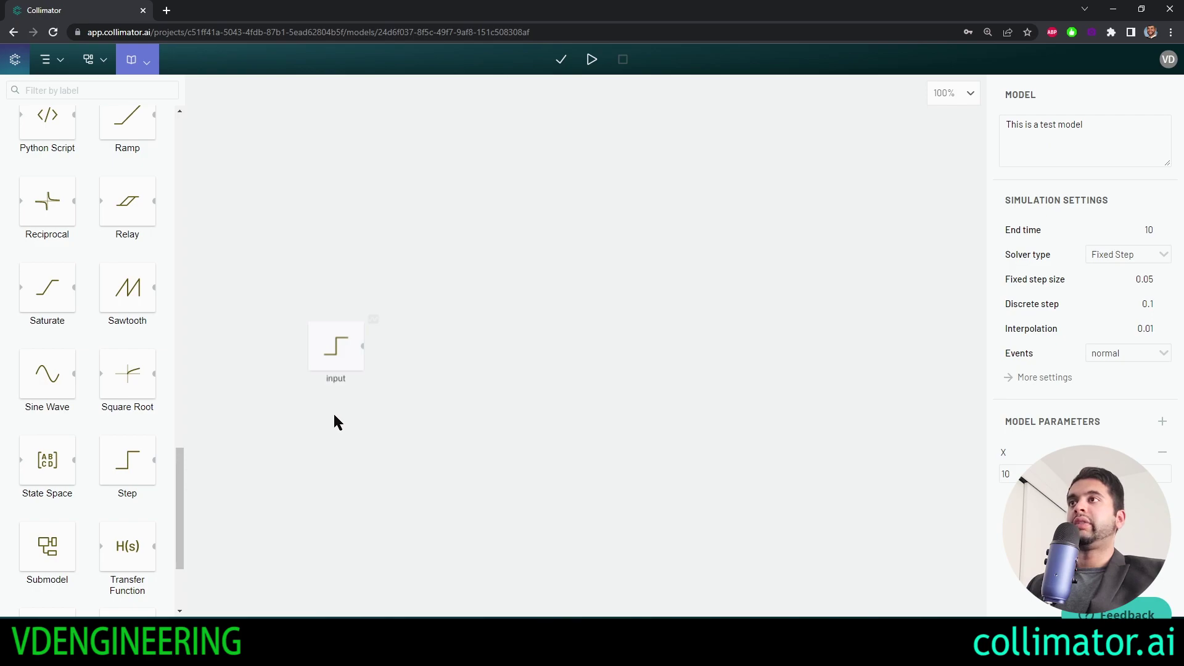
Set the input block's end value to X and its step time to 0.
left_click(343, 367)
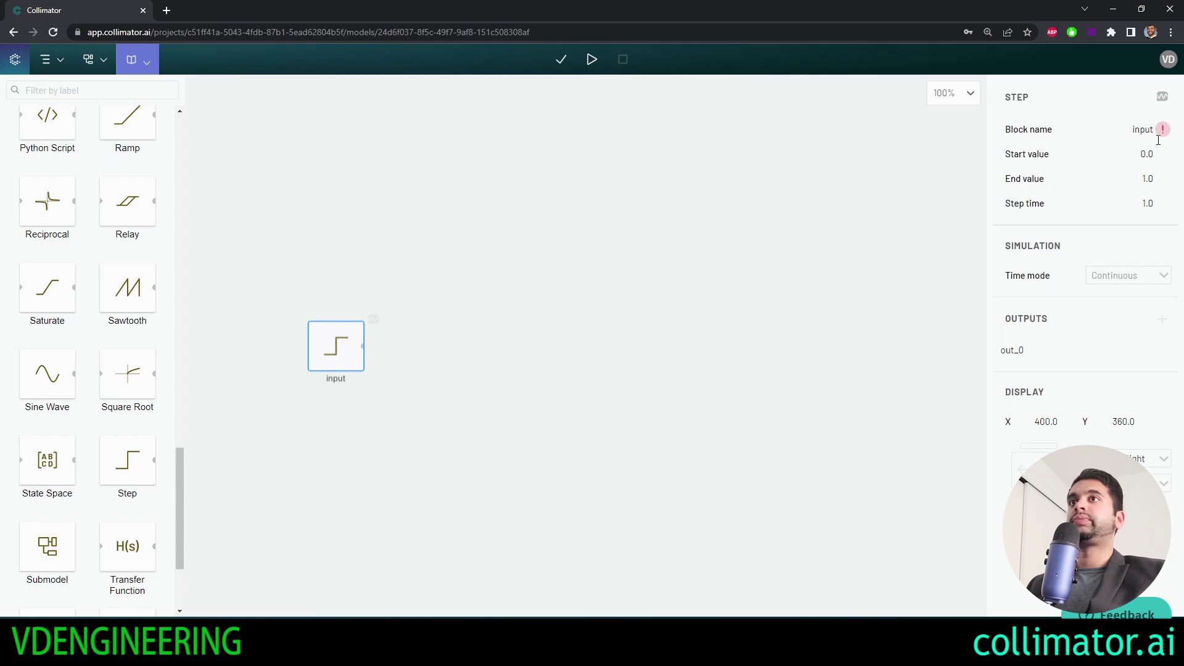
mouse_move(1163, 139)
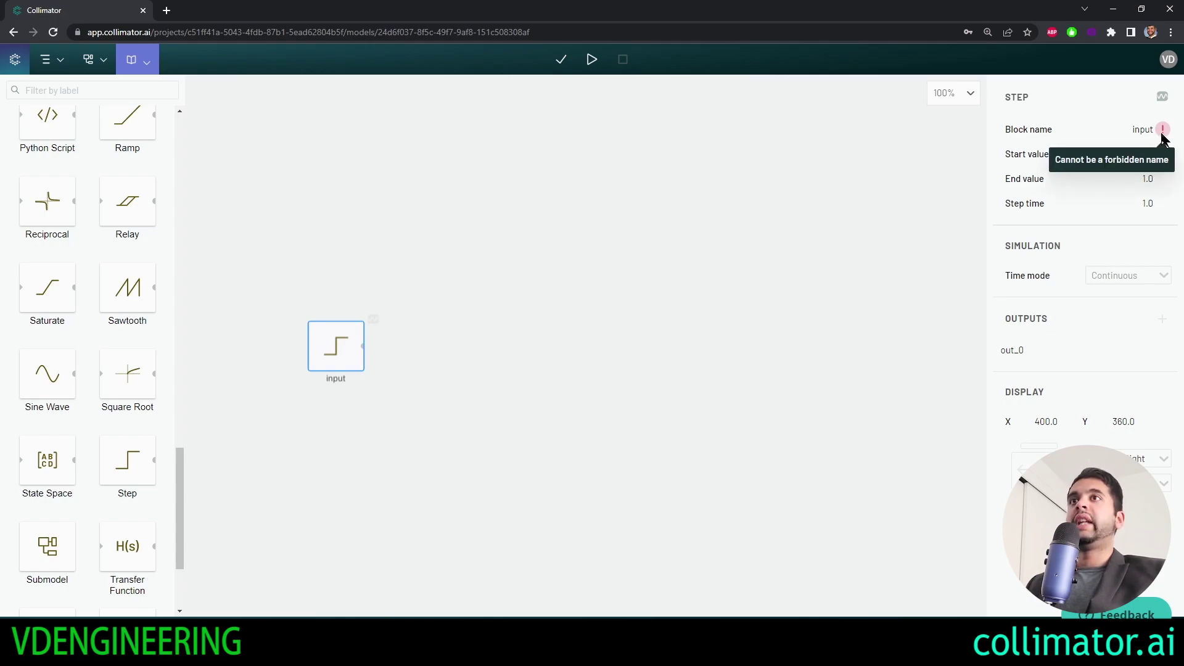
left_click(1148, 179)
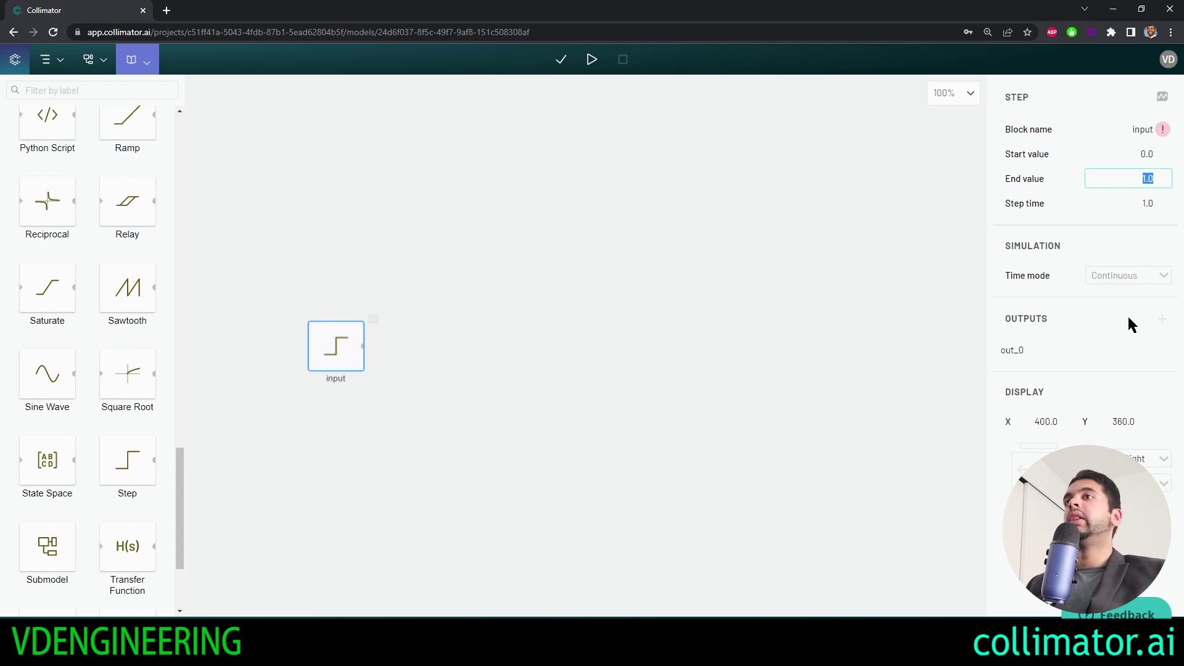
type("X")
key("Return")
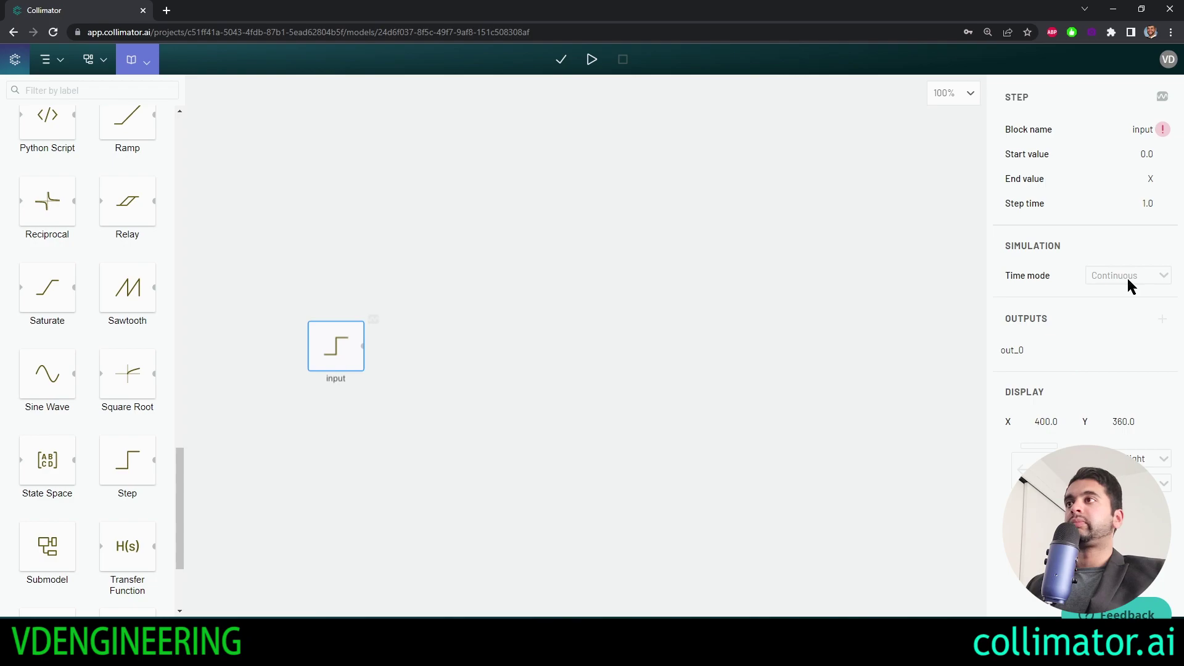
left_click(1149, 204)
type("0")
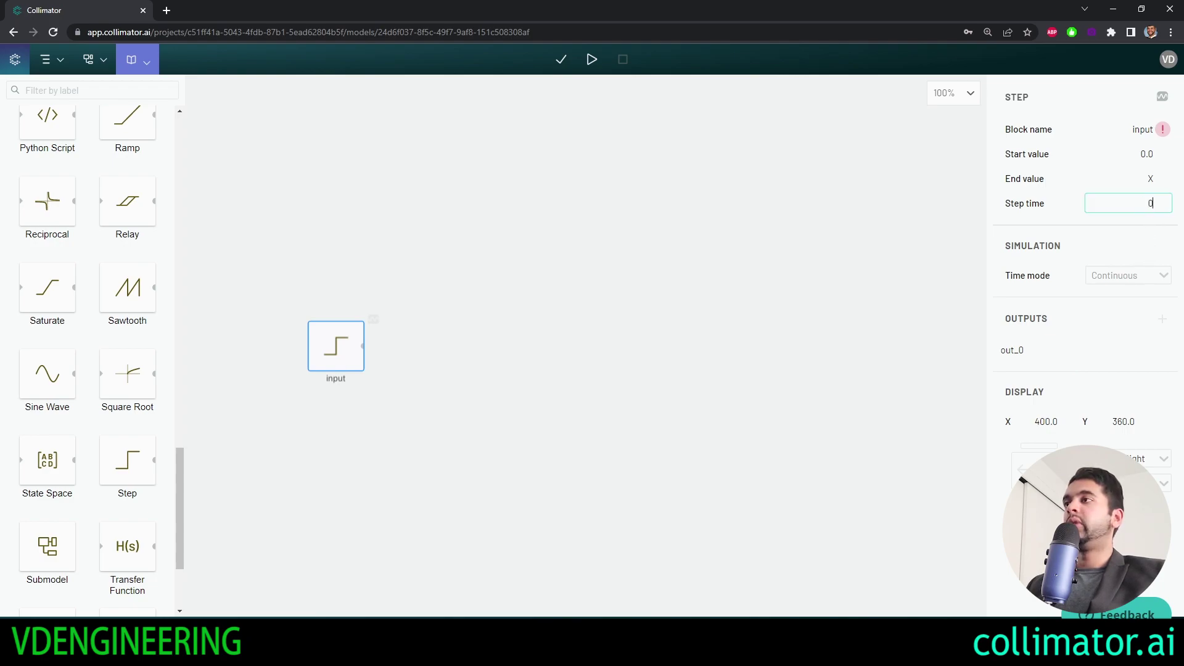
key("Return")
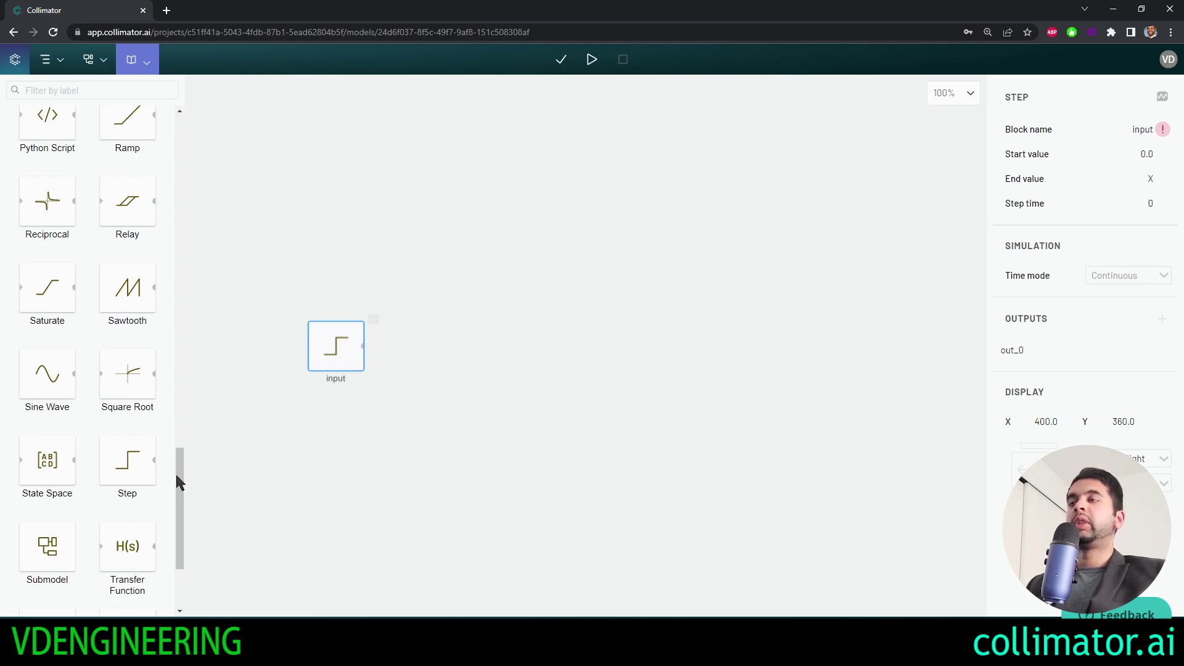
Drop a Transfer Function block on the canvas and wire the input block's output into it.
left_click_drag(179, 483, 184, 510)
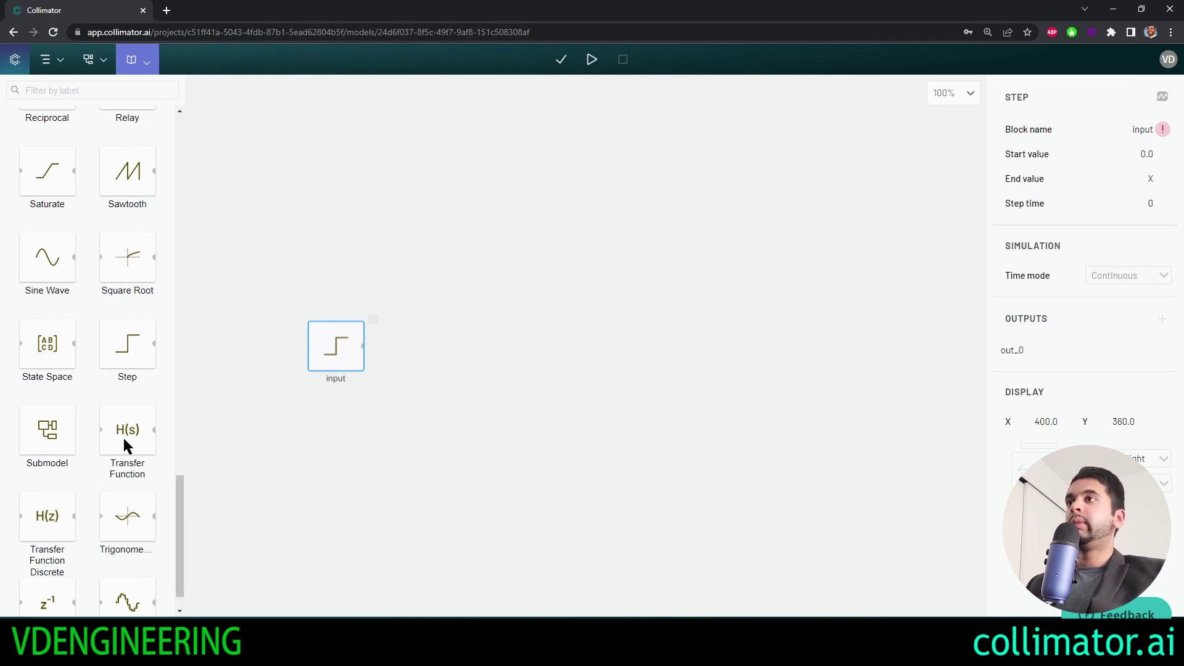
left_click_drag(124, 440, 454, 354)
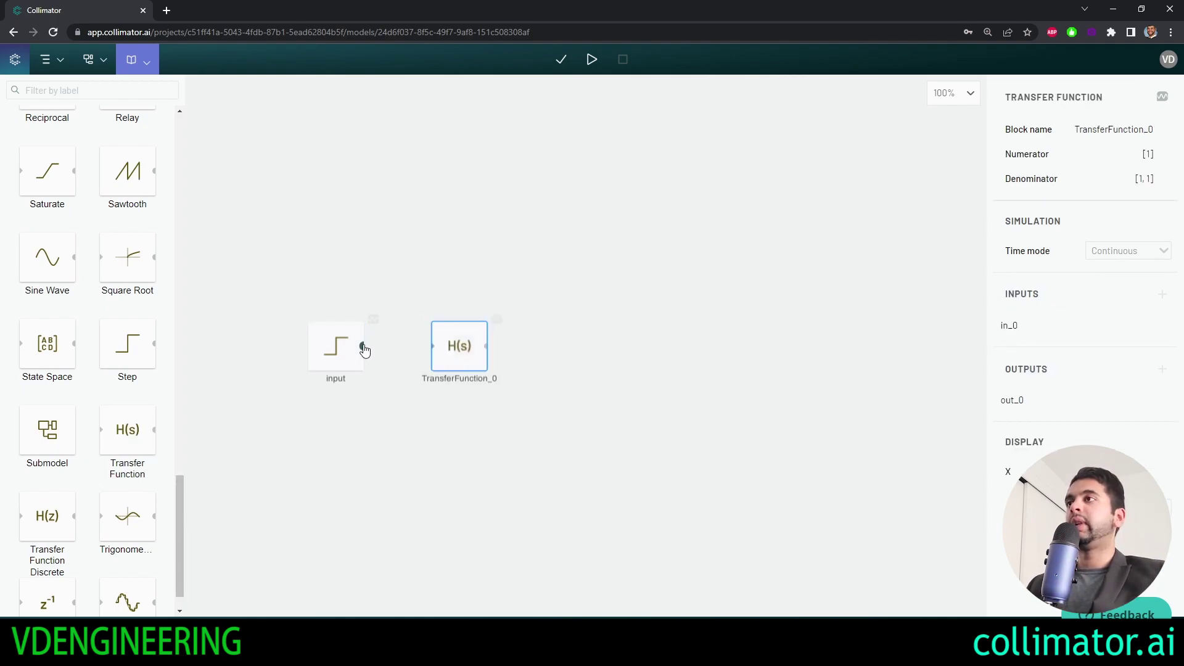
left_click_drag(434, 349, 366, 352)
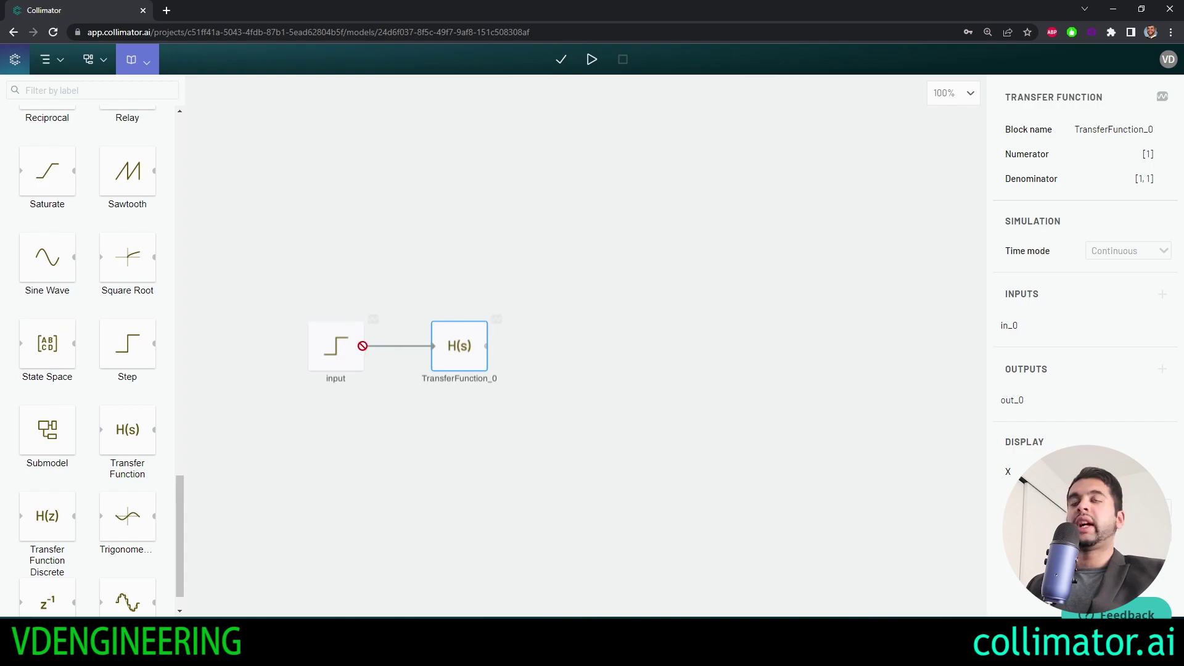
left_click(445, 303)
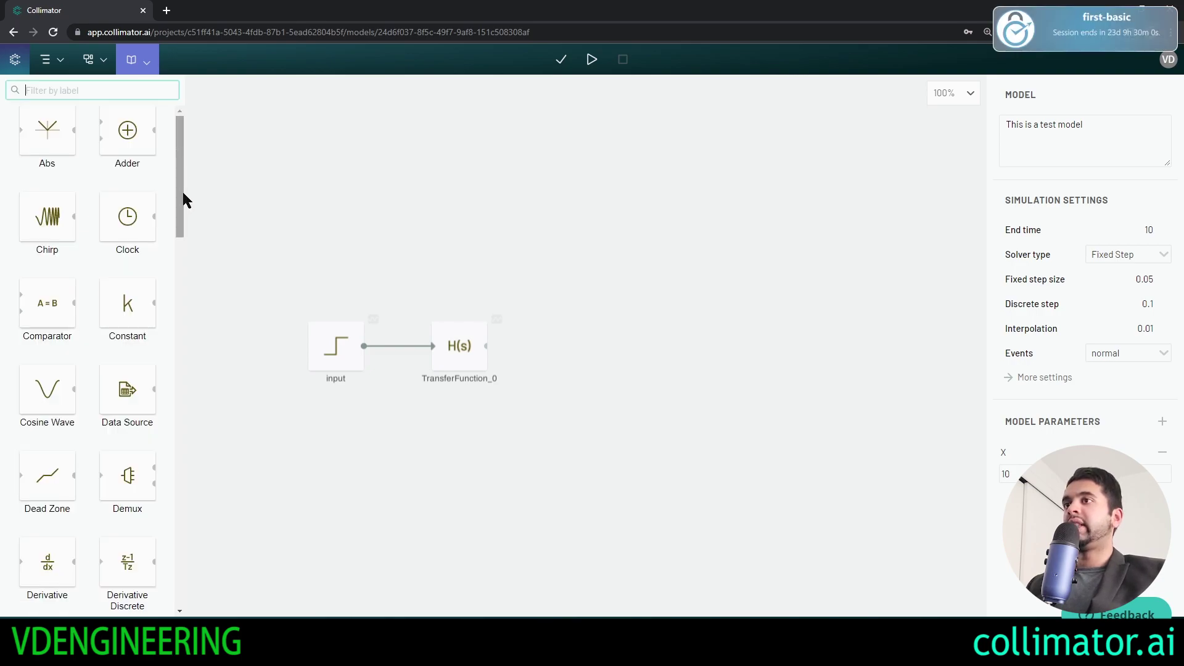
Filter the library for 'integr' and place an Integrator between the transfer function and outport.
left_click_drag(183, 195, 179, 92)
scroll(173, 339, "down", 3)
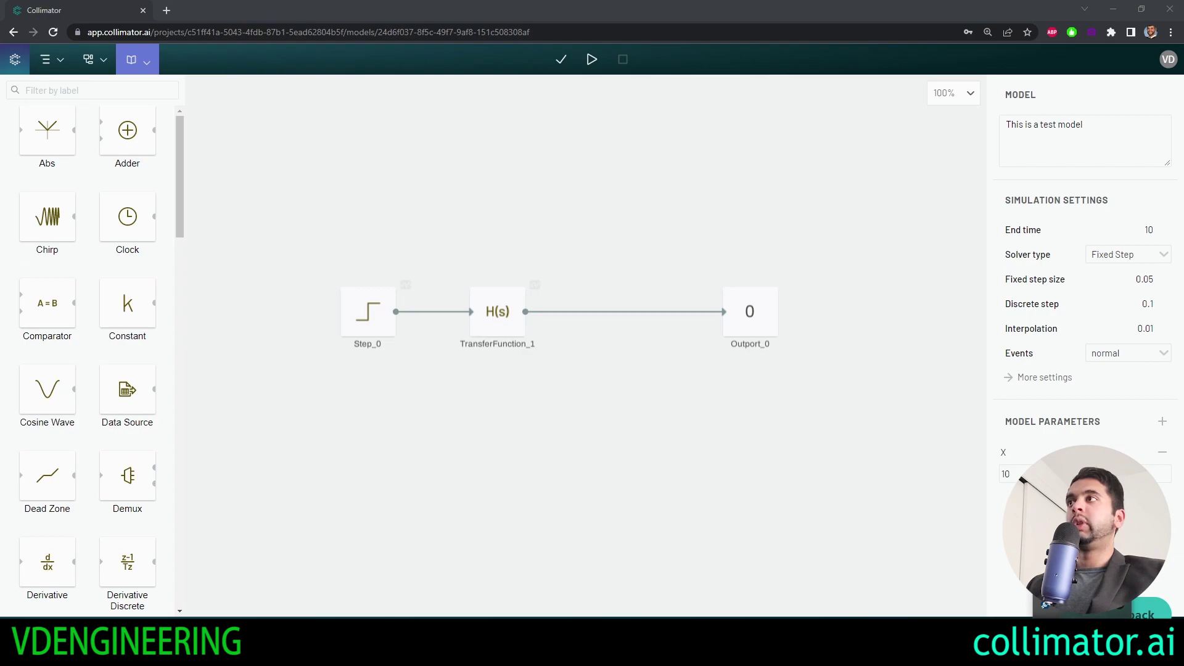
left_click(126, 97)
type("integra")
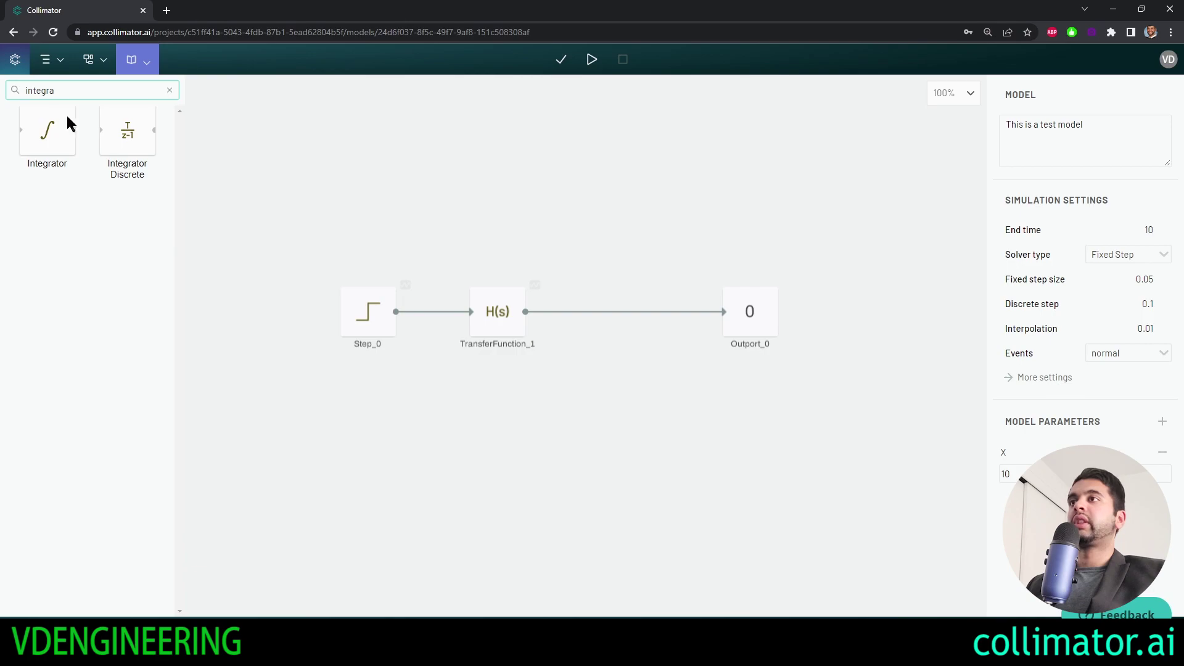
left_click_drag(68, 123, 626, 318)
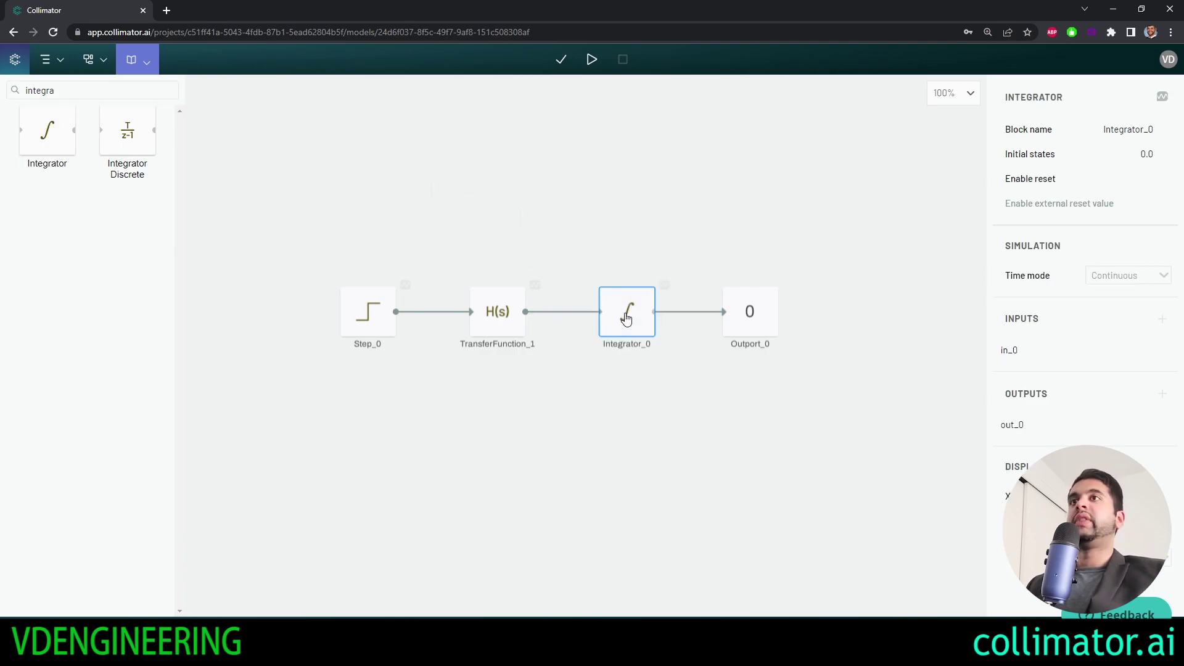
left_click(579, 238)
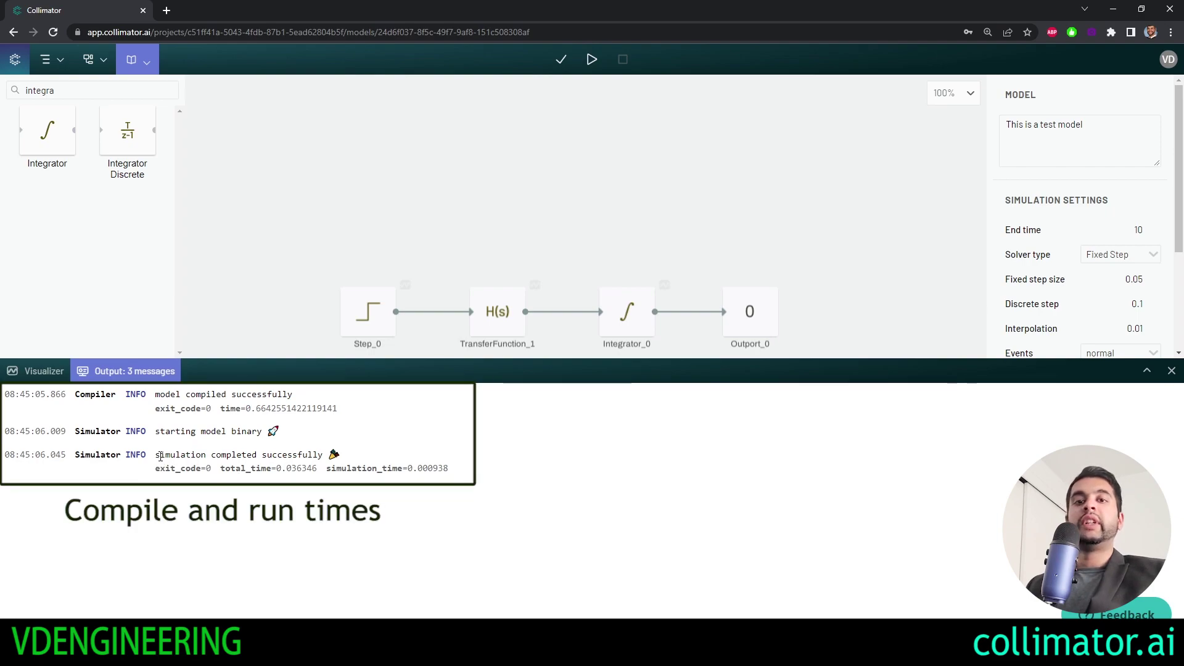
Check the 'simulation completed' log message and glance at the Visualizer plot.
left_click_drag(154, 455, 440, 466)
left_click(404, 442)
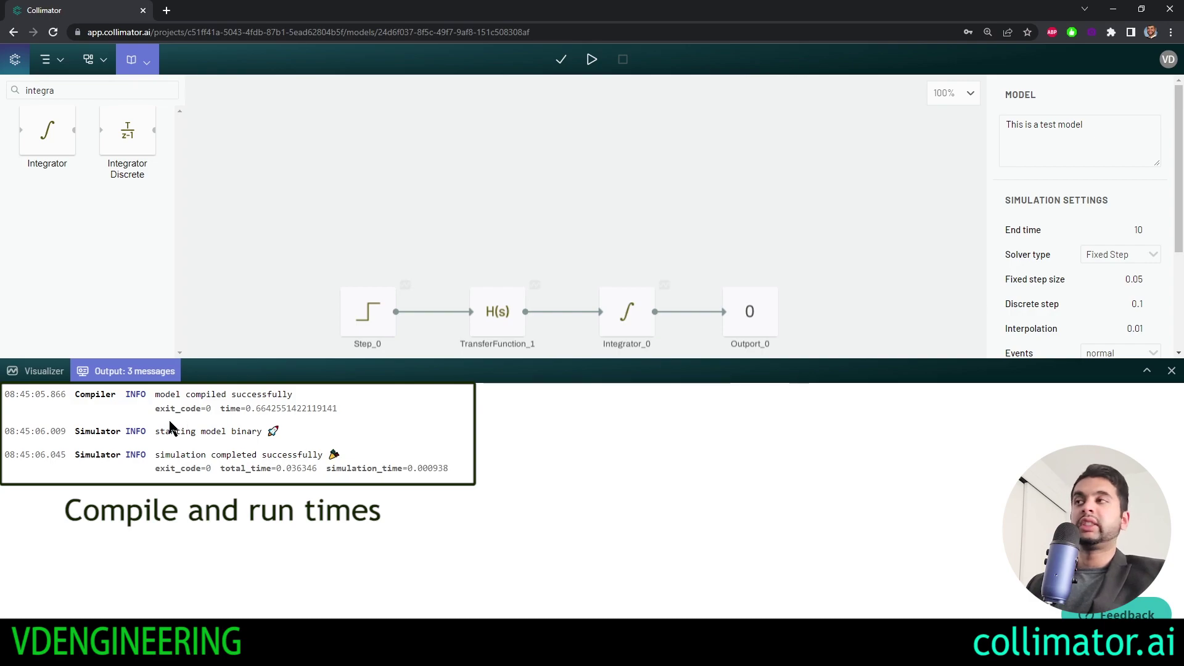
left_click(44, 371)
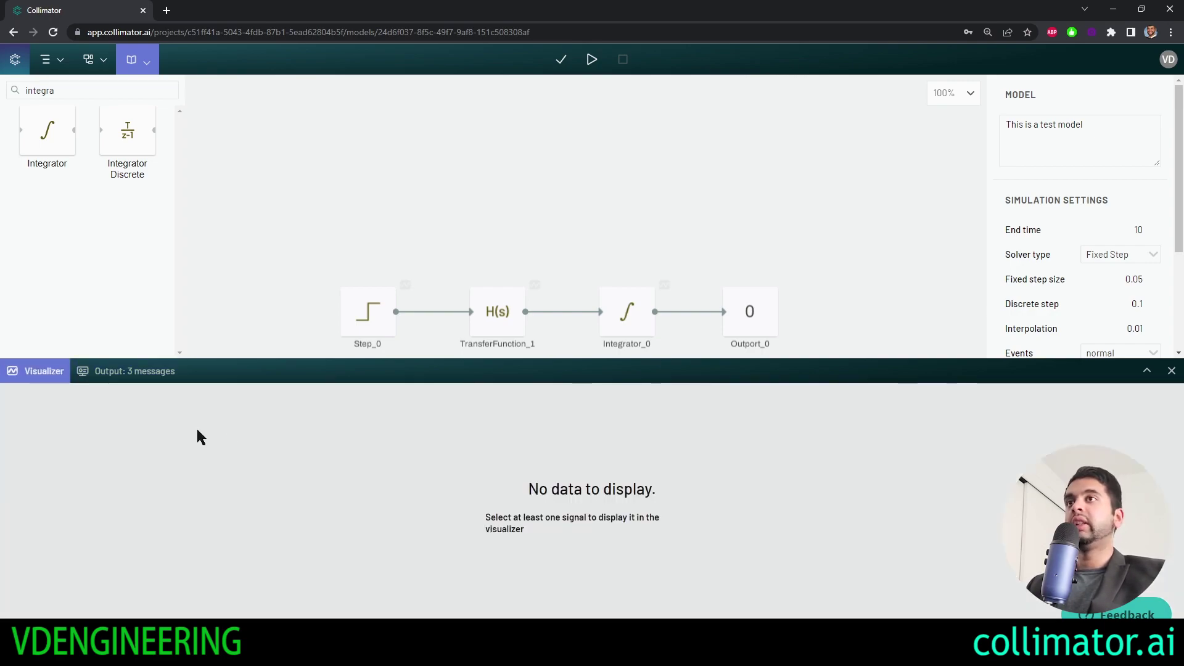
left_click(155, 377)
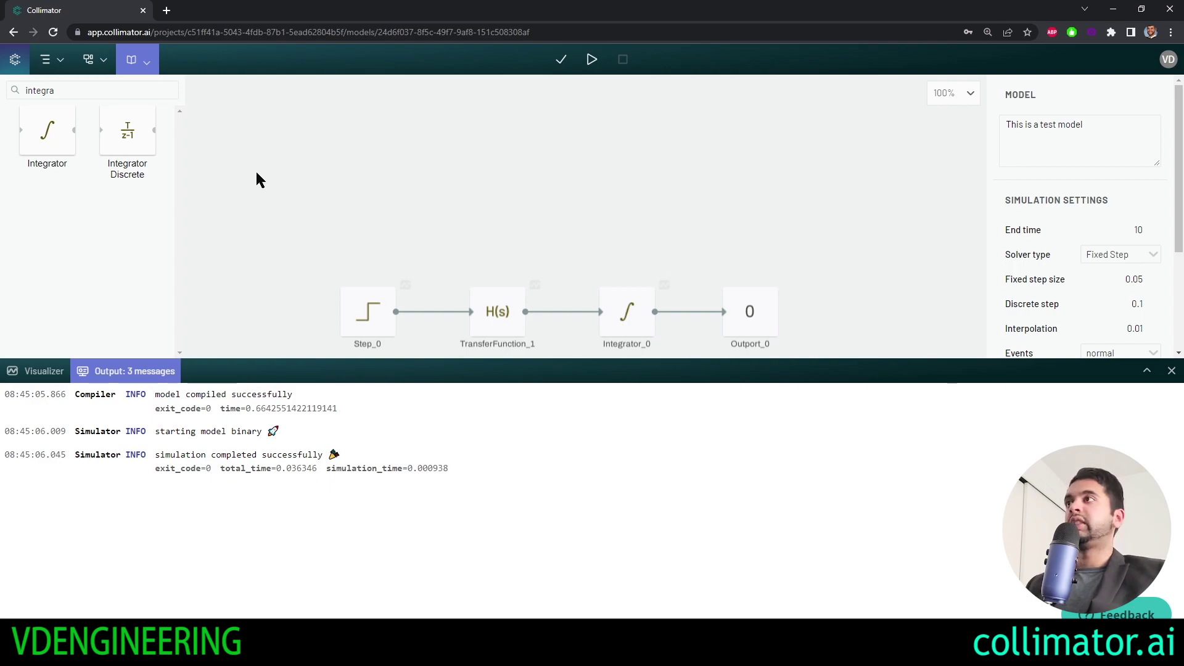
Clear the 'integr' block filter and close the output panel.
left_click(122, 90)
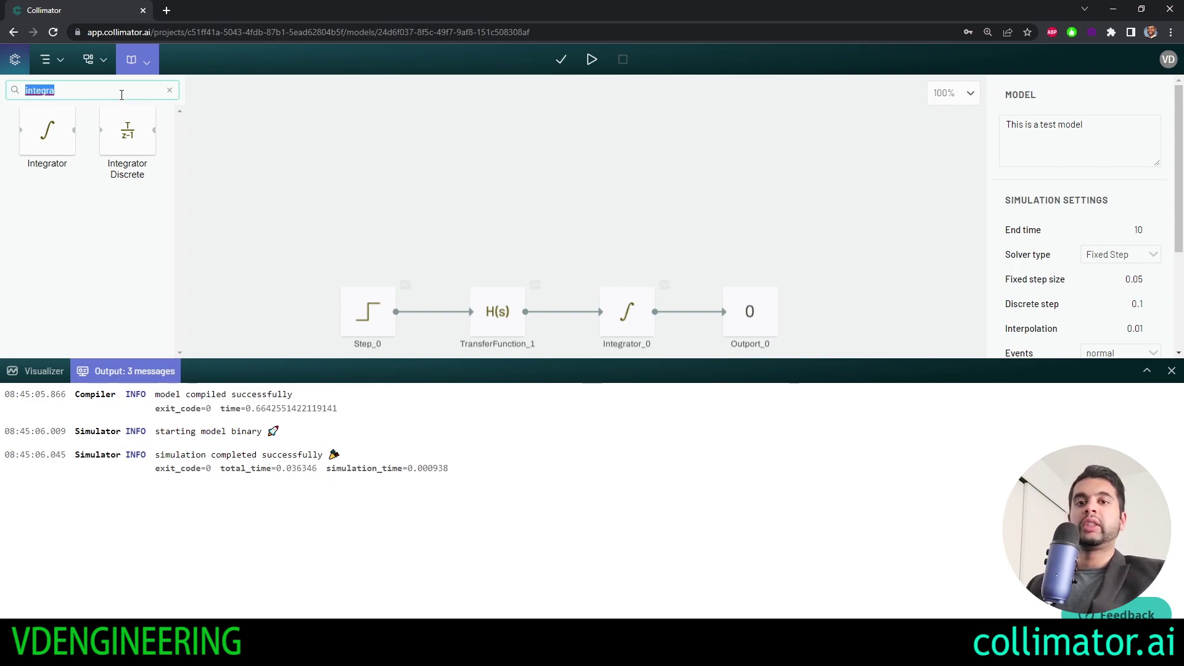
key("BackSpace")
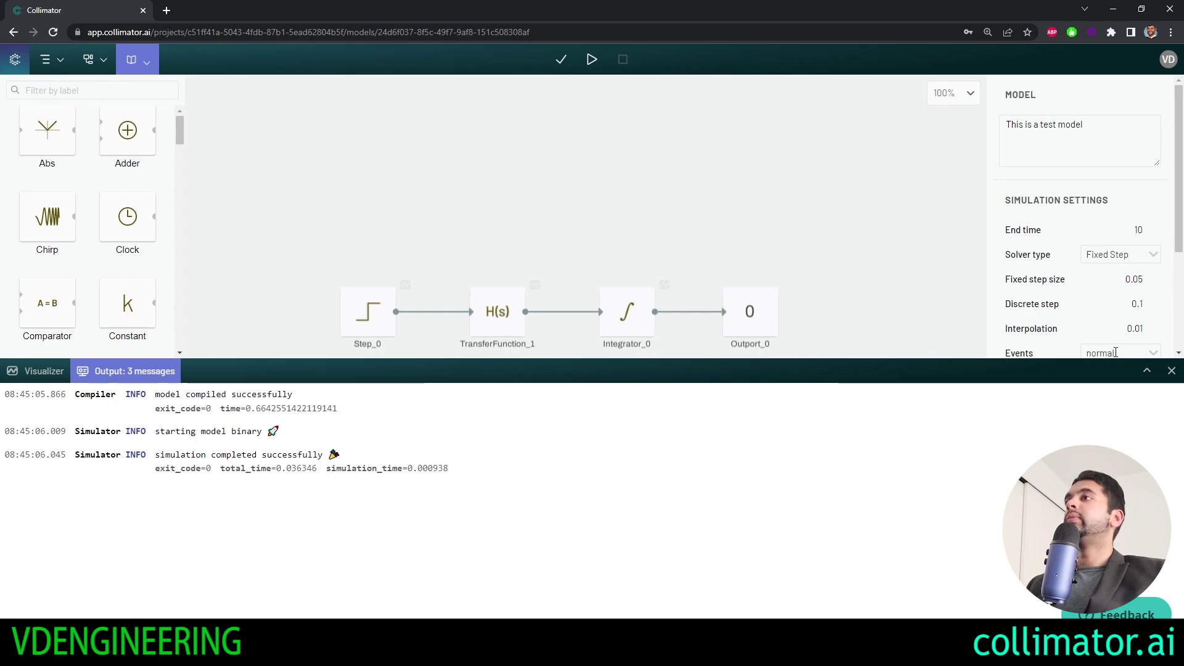
left_click(1171, 371)
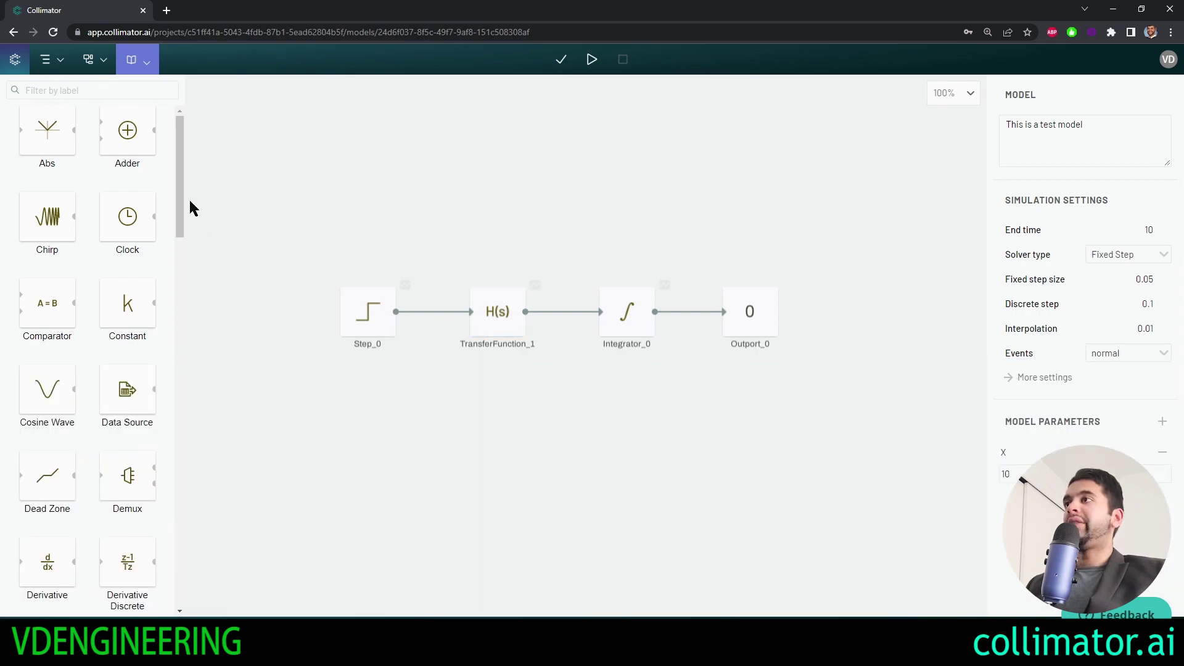
left_click_drag(180, 201, 196, 520)
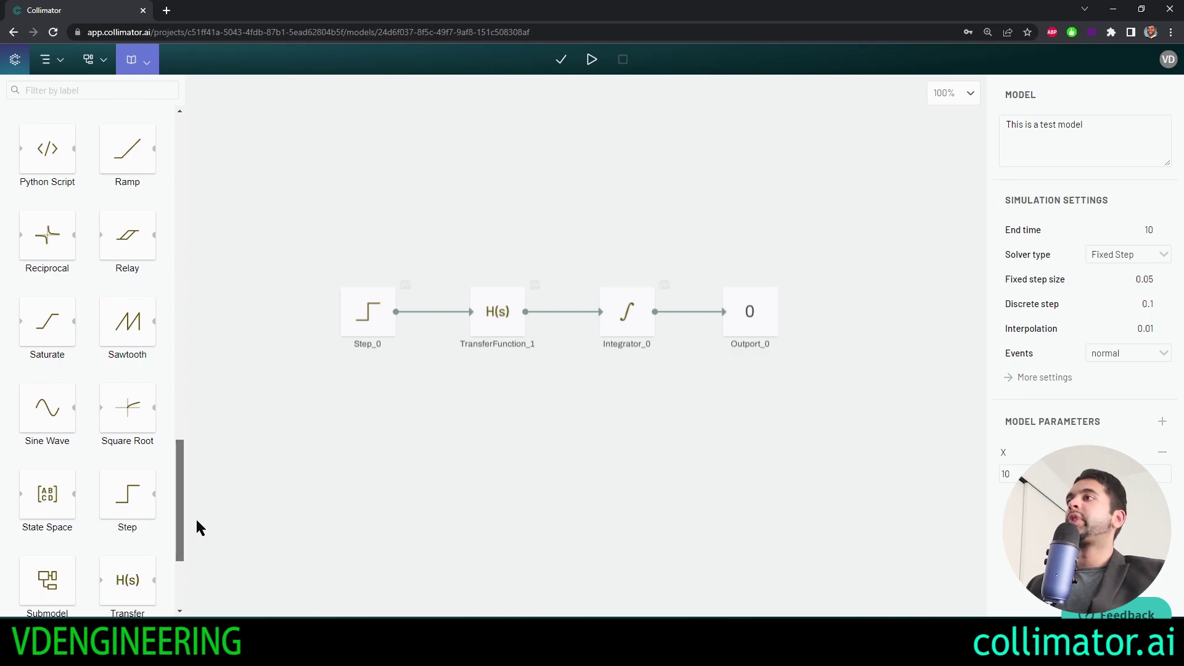
left_click_drag(196, 521, 198, 583)
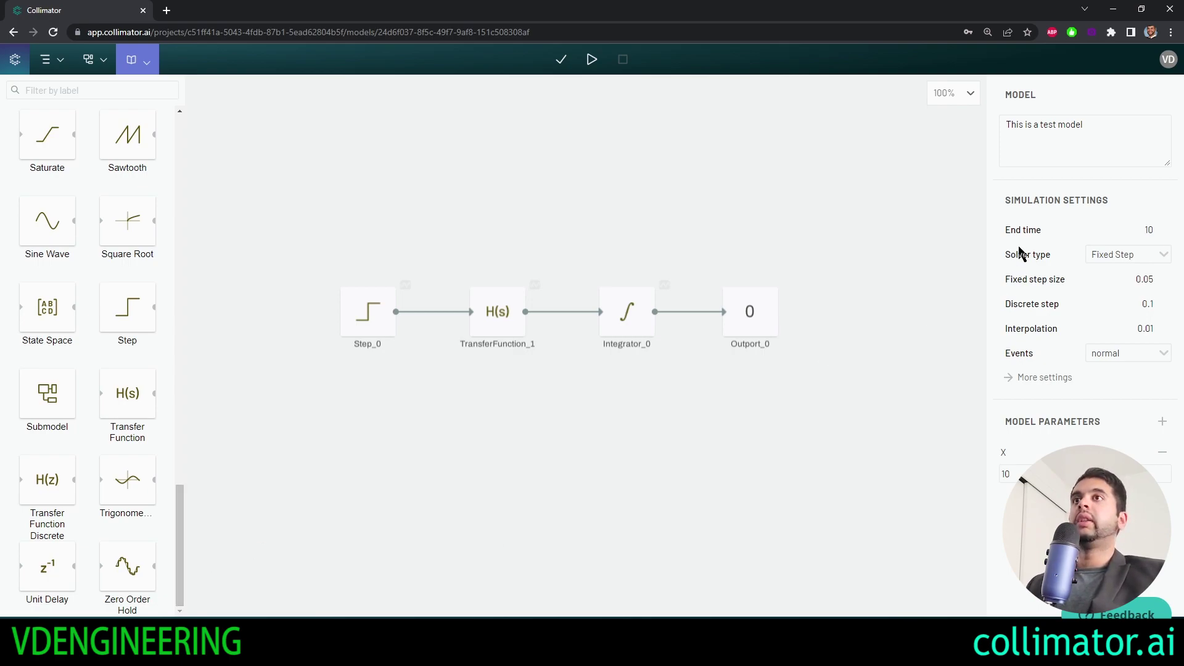
Keep the Fixed Step solver and close the simulation settings without changes.
left_click(1099, 255)
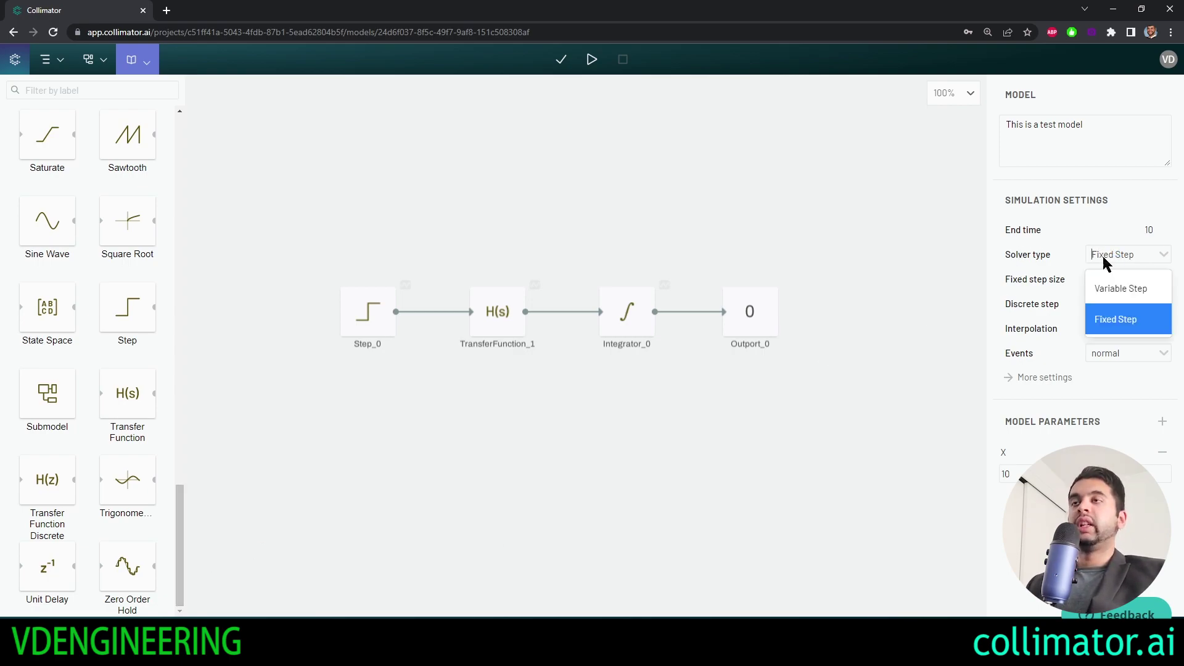
left_click(1101, 321)
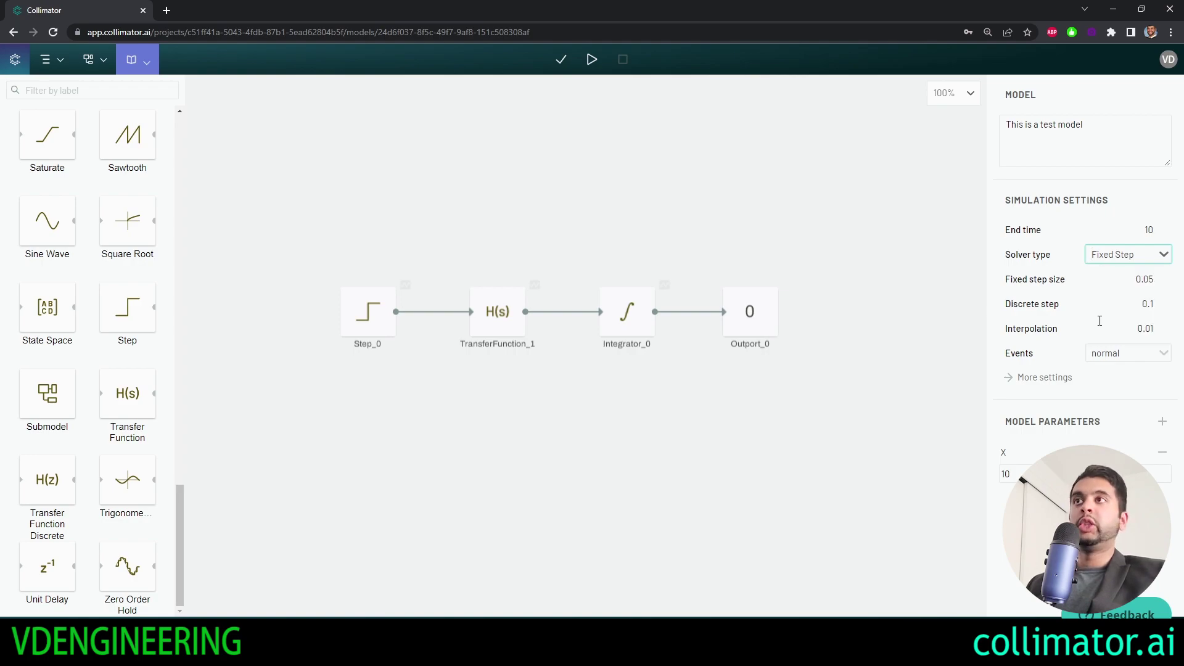
left_click(1052, 381)
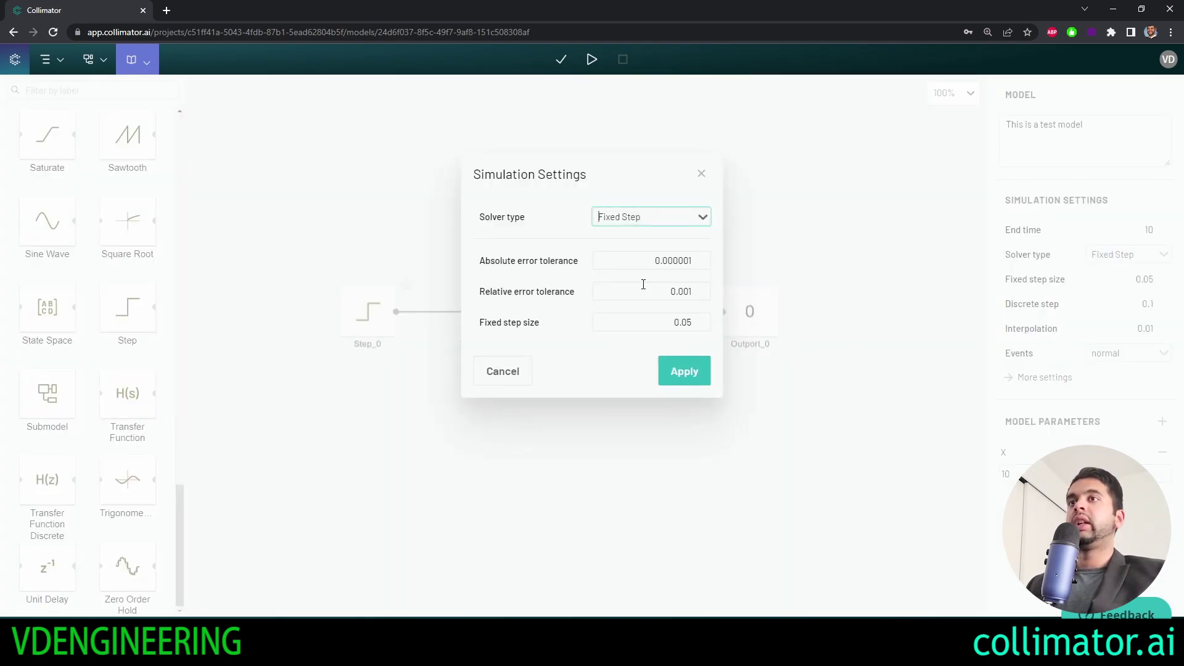
left_click(706, 175)
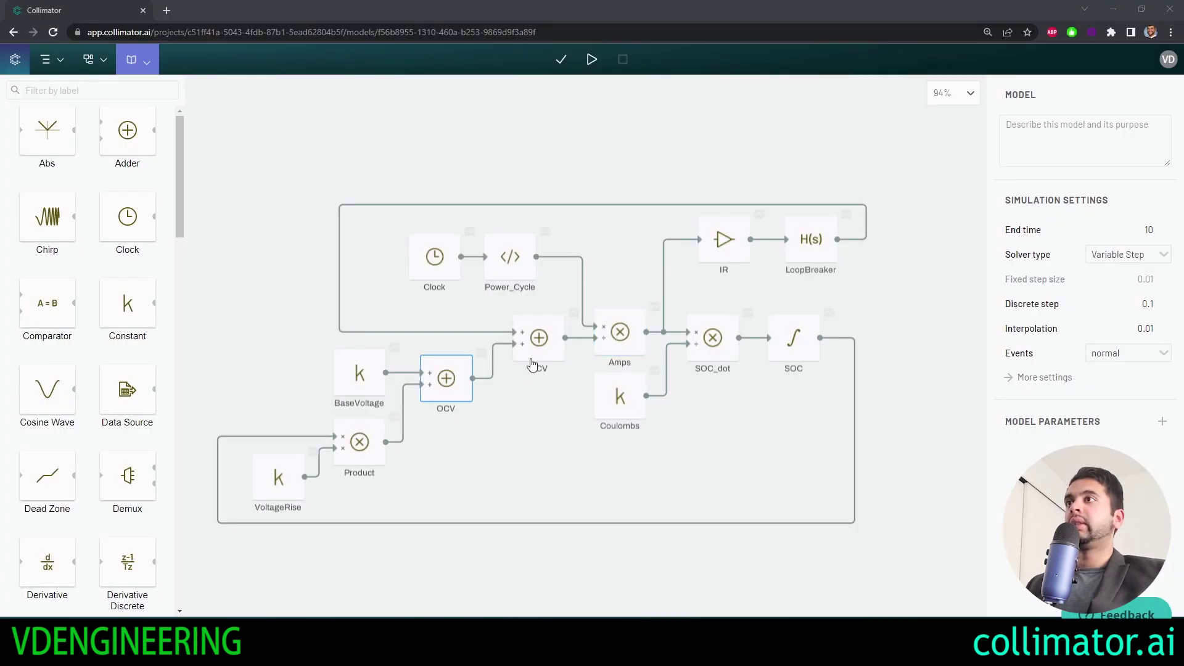
Inspect the CCV block, then the Power_Cycle block's properties and its context menu.
left_click(539, 339)
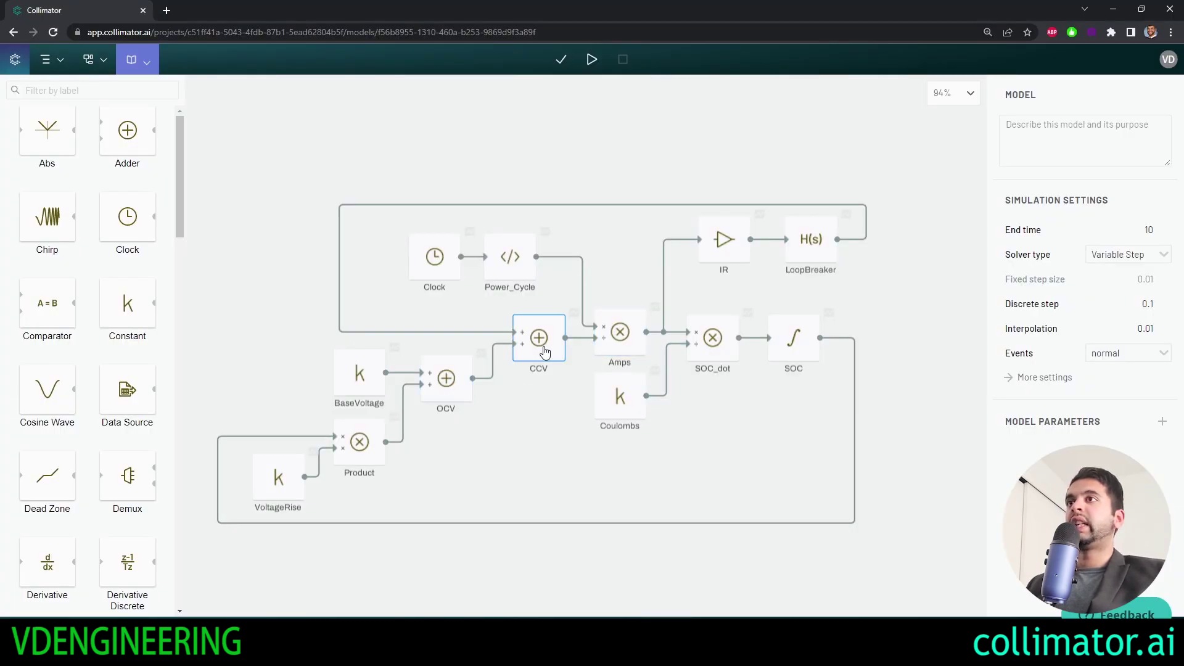
left_click(512, 262)
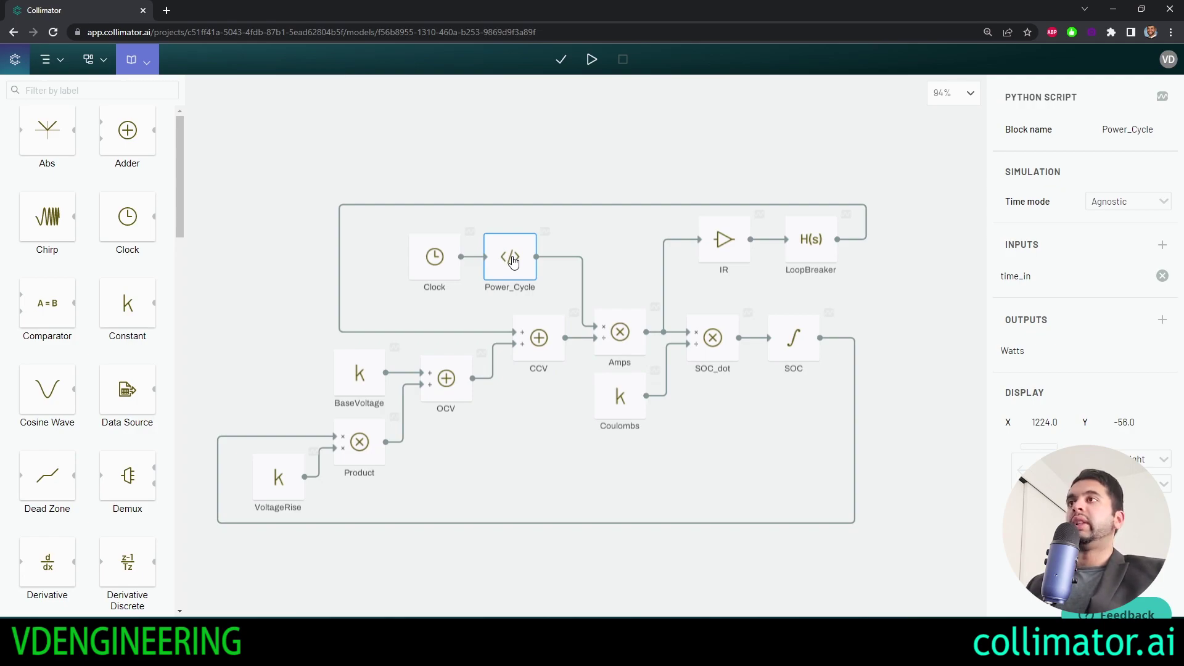
right_click(512, 257)
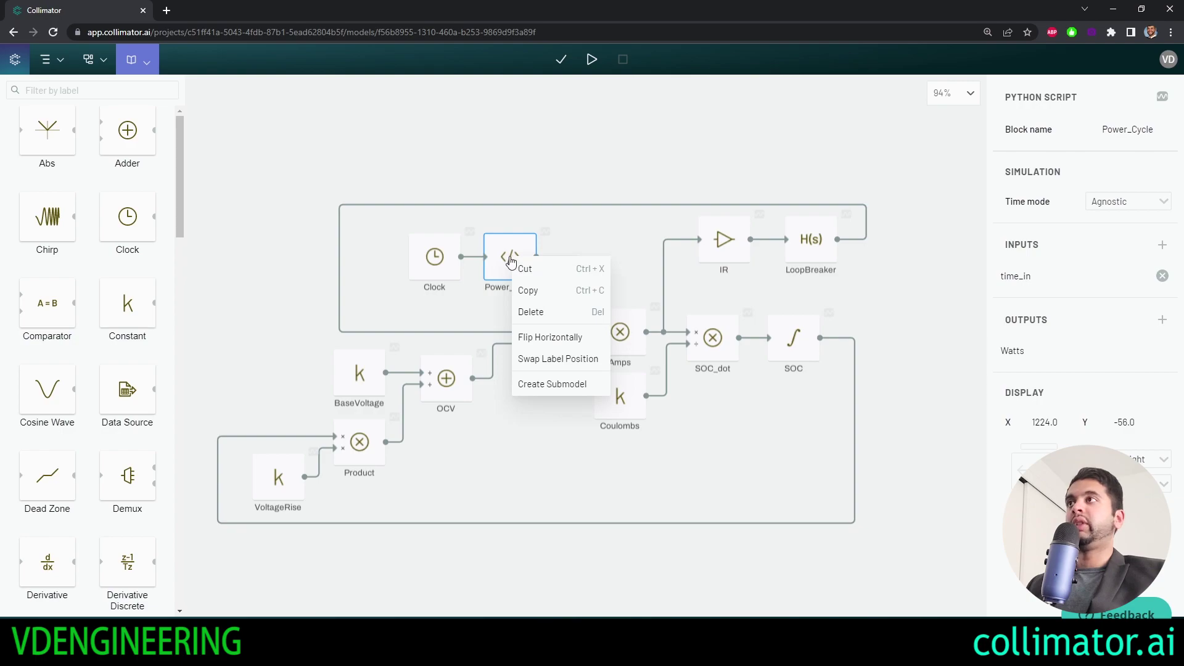
left_click(504, 259)
Read through the Power_Cycle Python script, including the numpy import and the np.cos call on line 9.
double_click(504, 259)
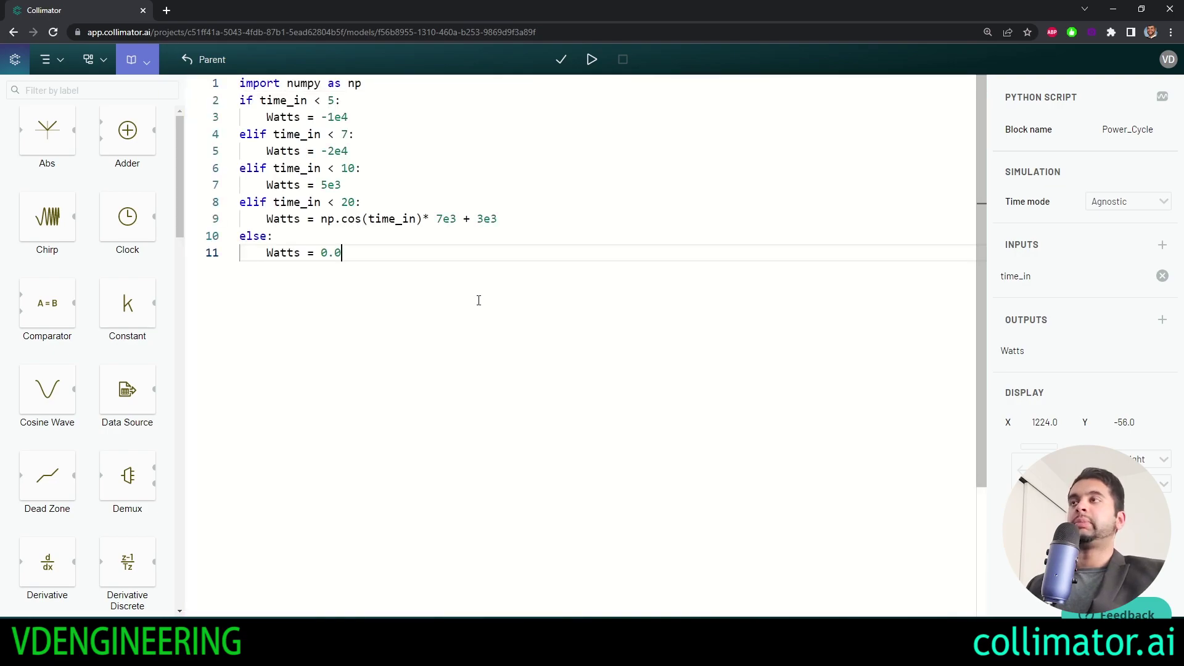
left_click_drag(341, 254, 234, 89)
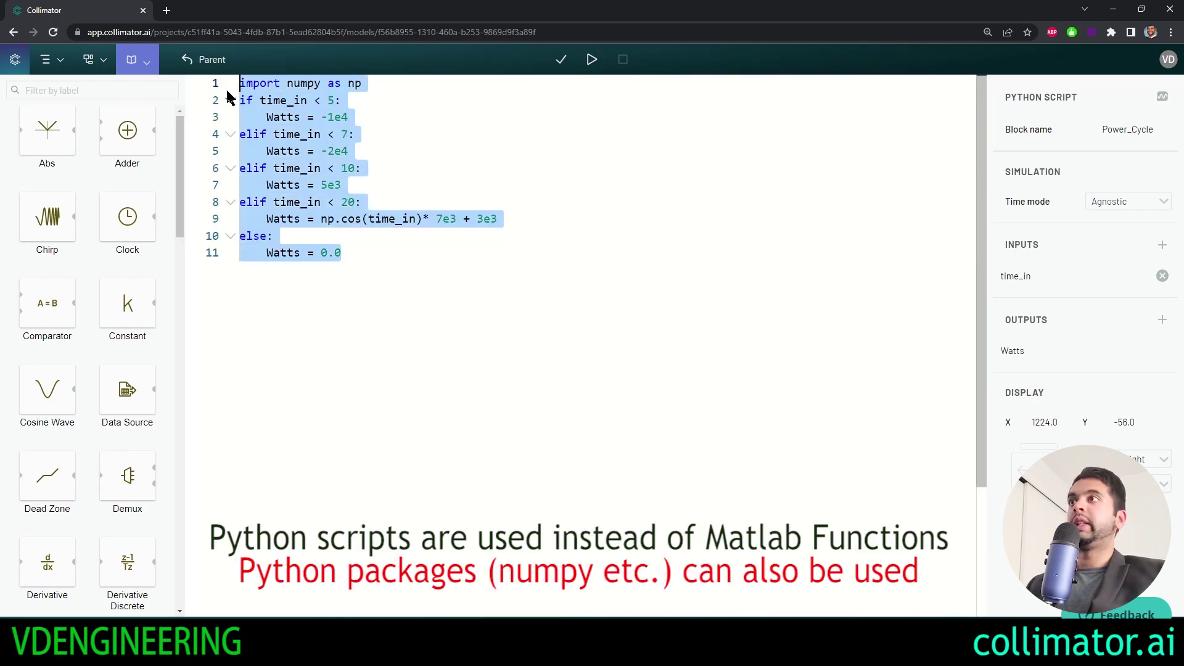
left_click(362, 240)
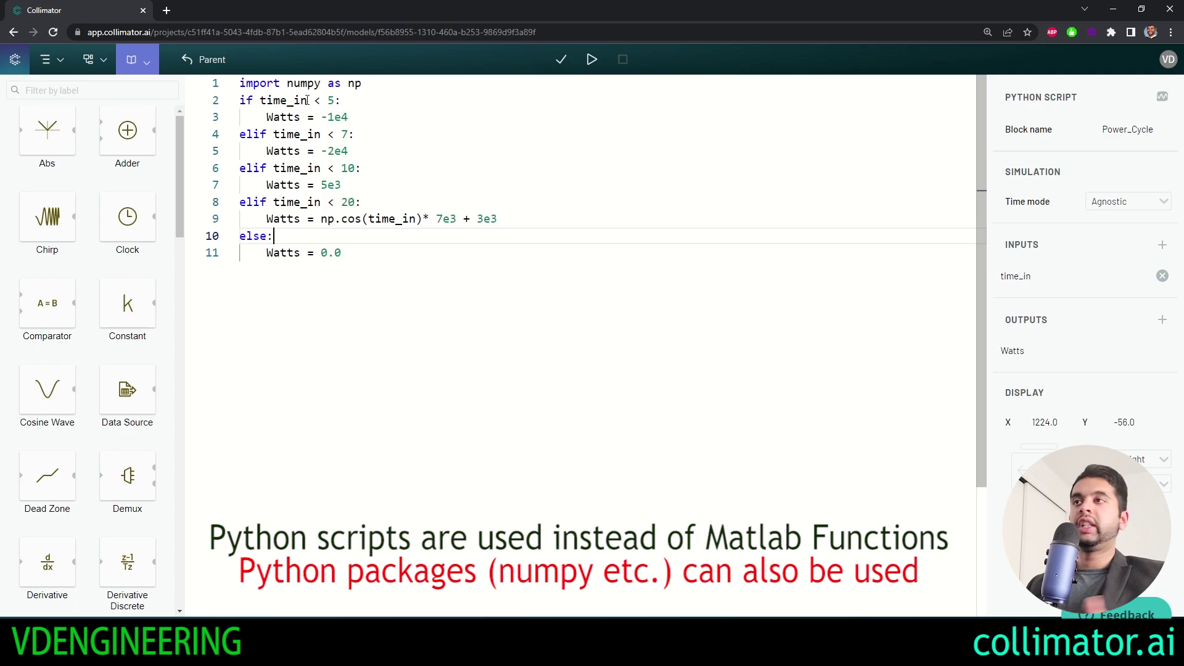
left_click_drag(285, 85, 375, 88)
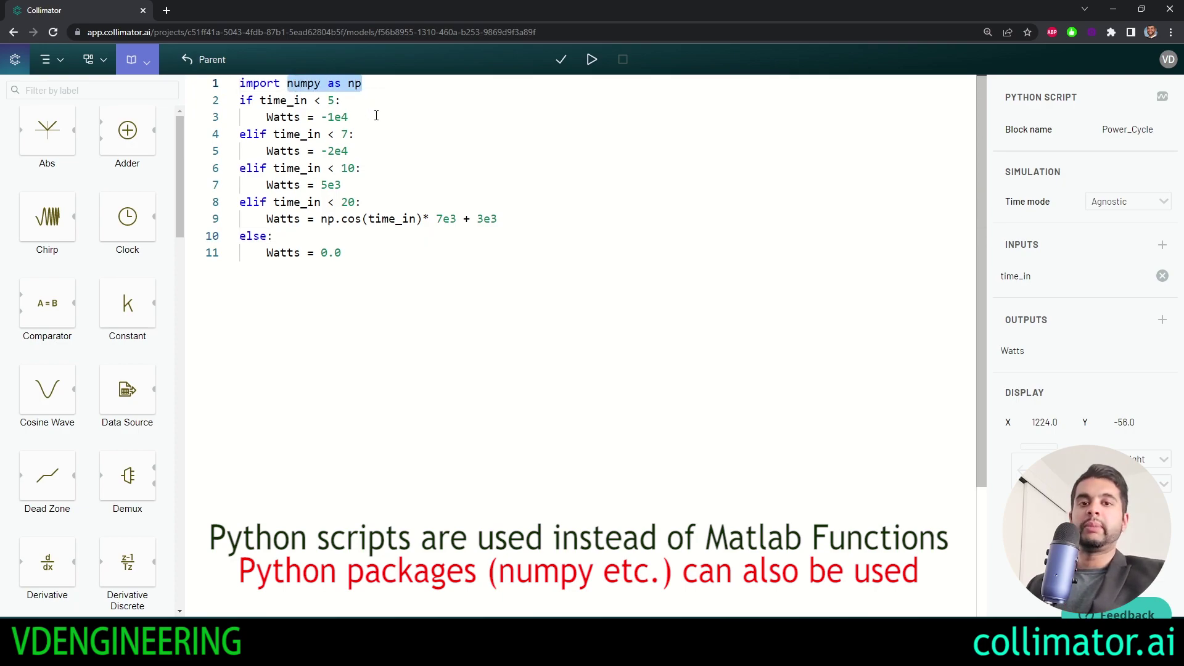
left_click(363, 170)
left_click_drag(321, 218, 418, 218)
left_click(333, 253)
Go back to the battery diagram and check that BaseVoltage holds 90.
left_click(204, 59)
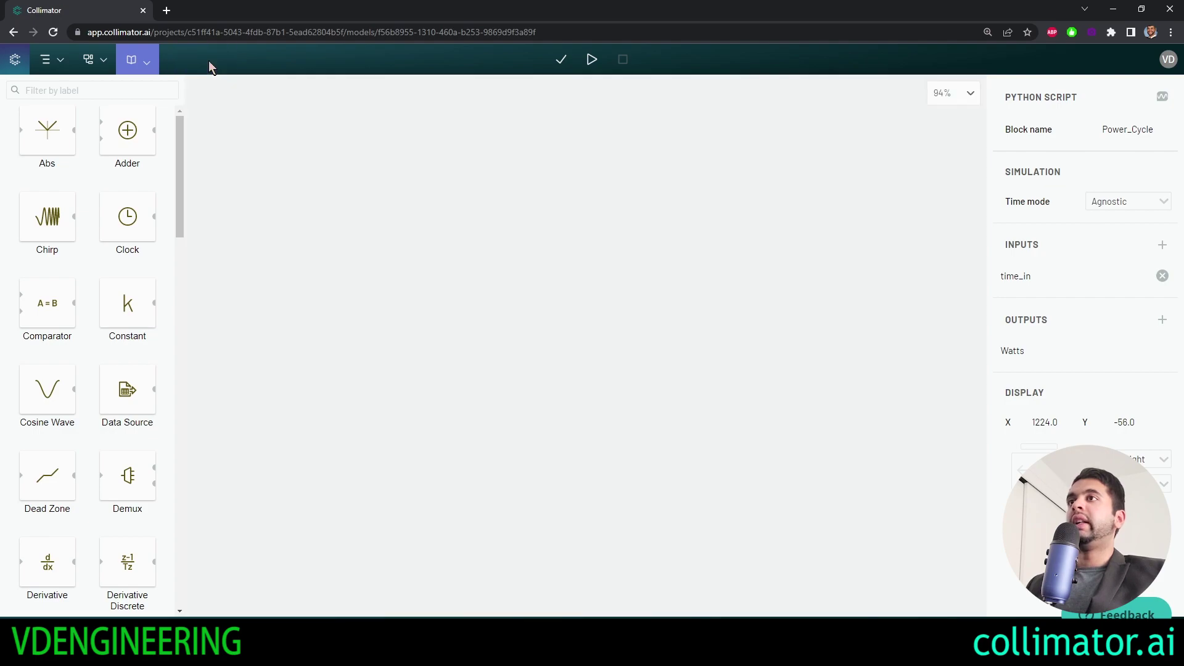
left_click(278, 130)
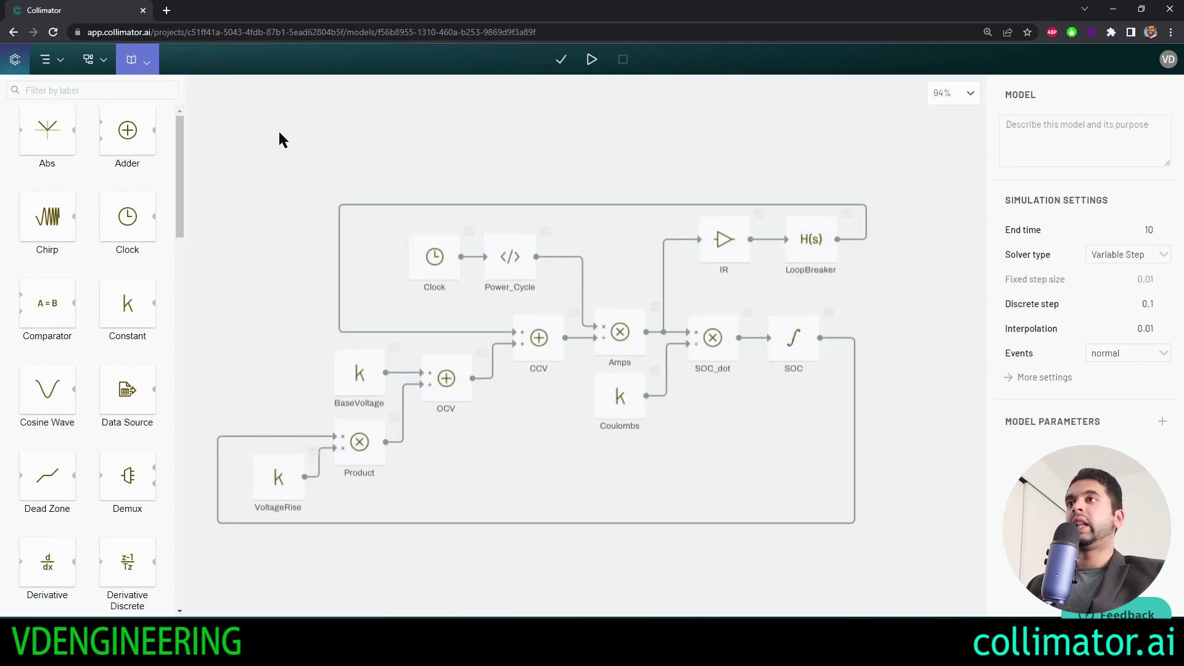
left_click(356, 386)
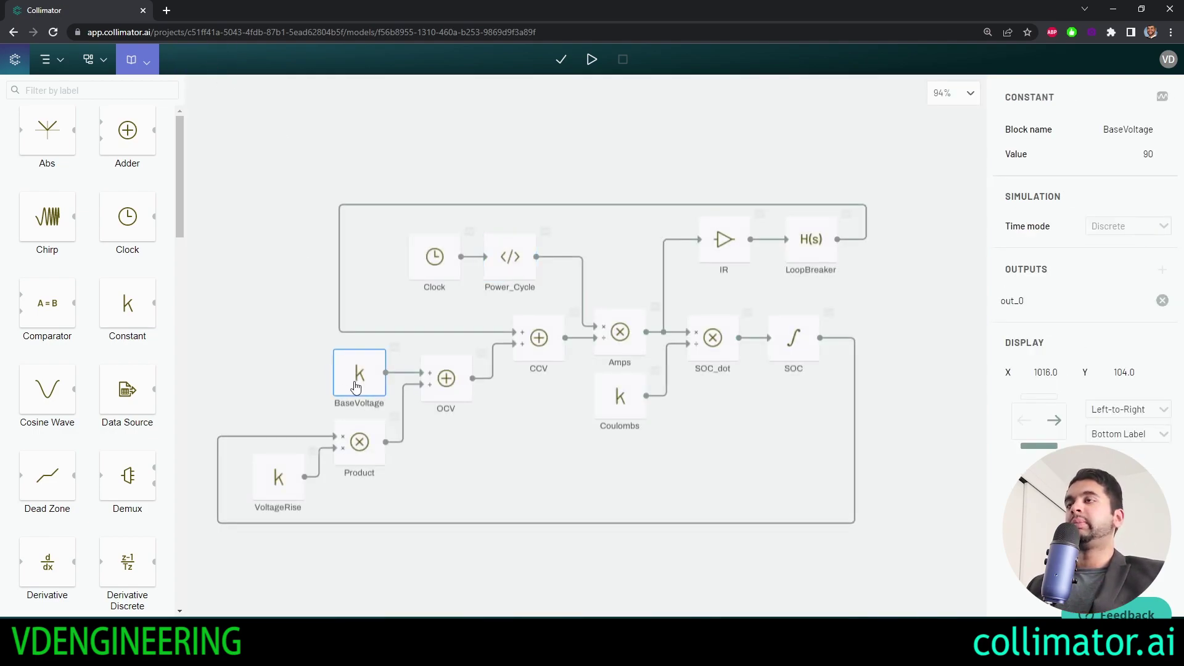
Inspect the Coulombs value, SOC integrator settings, LoopBreaker coefficients and IR gain, then run the battery simulation.
left_click(606, 396)
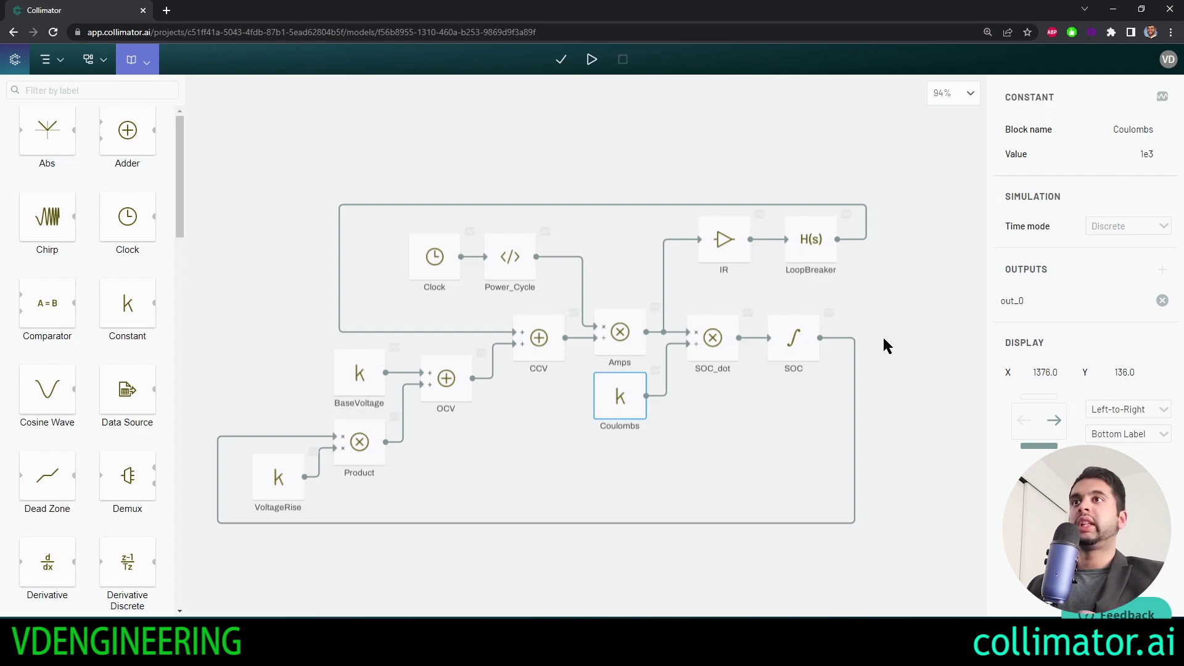
left_click(798, 344)
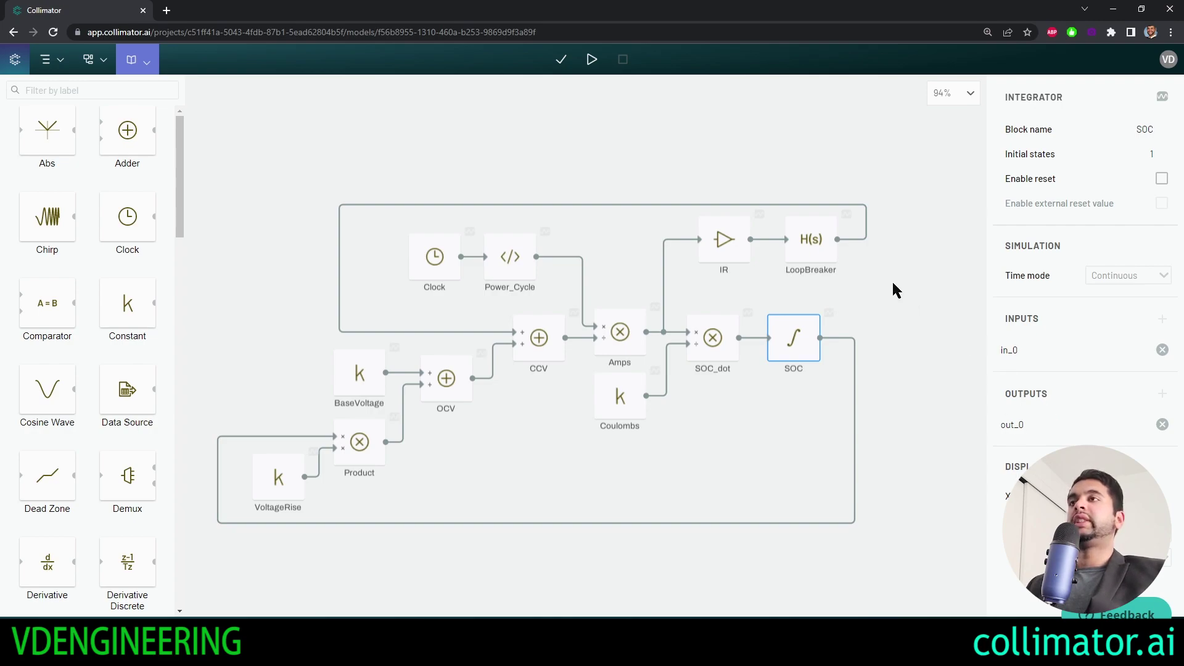
left_click(797, 253)
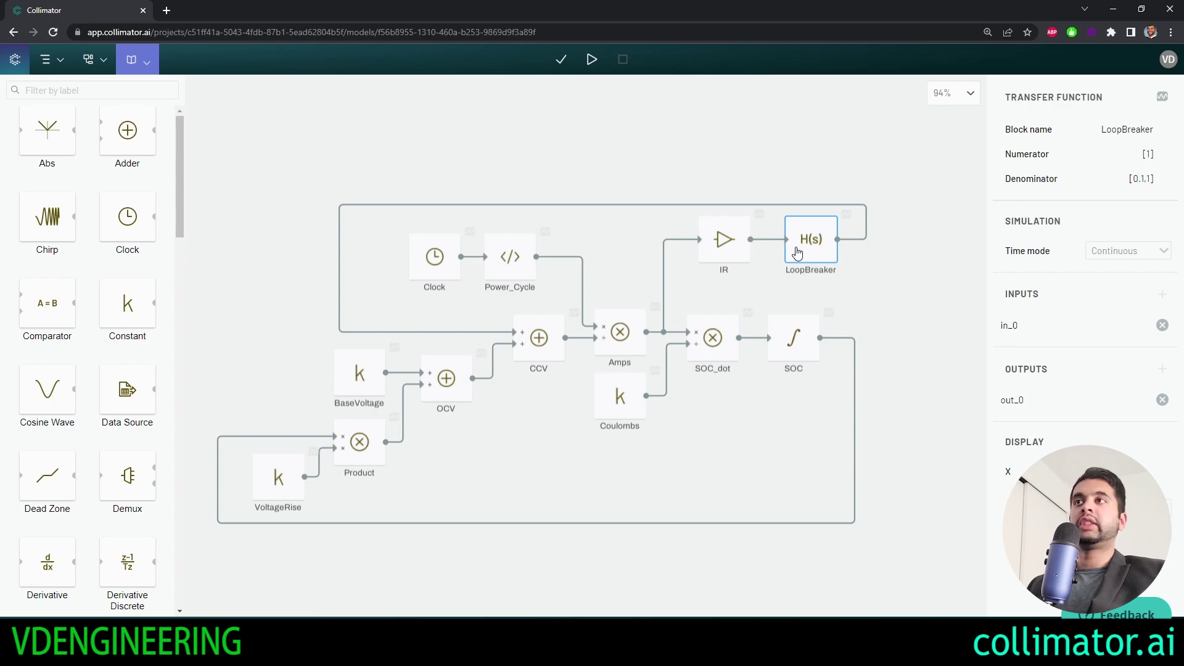
left_click(1154, 154)
left_click(1155, 178)
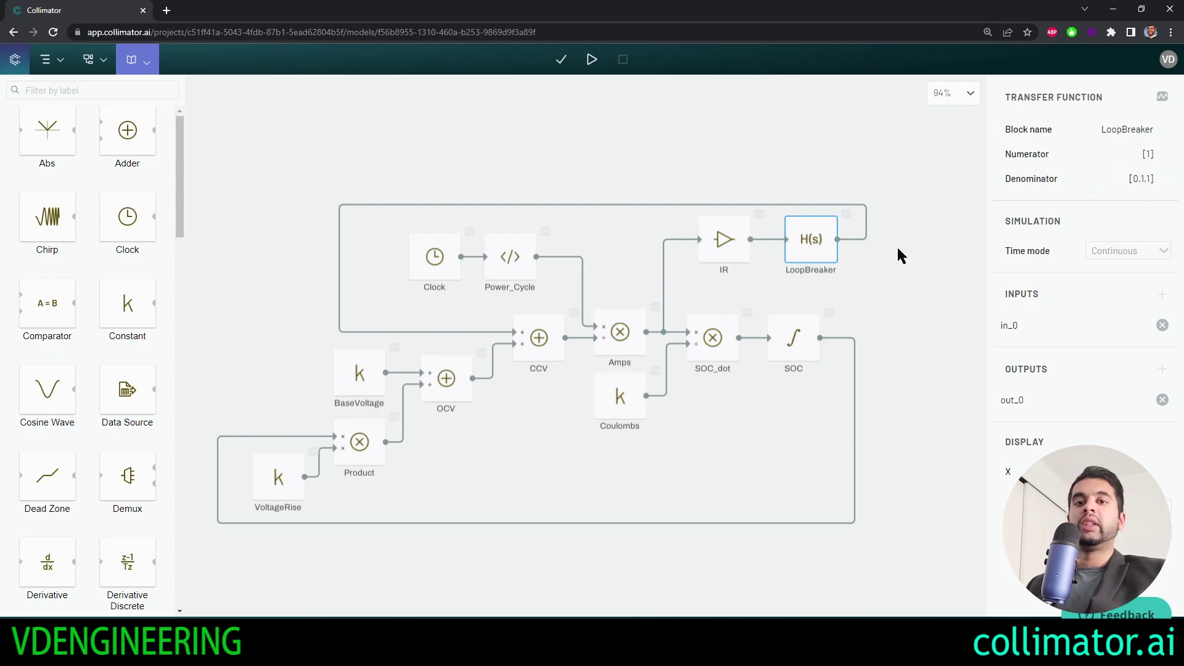
left_click(734, 250)
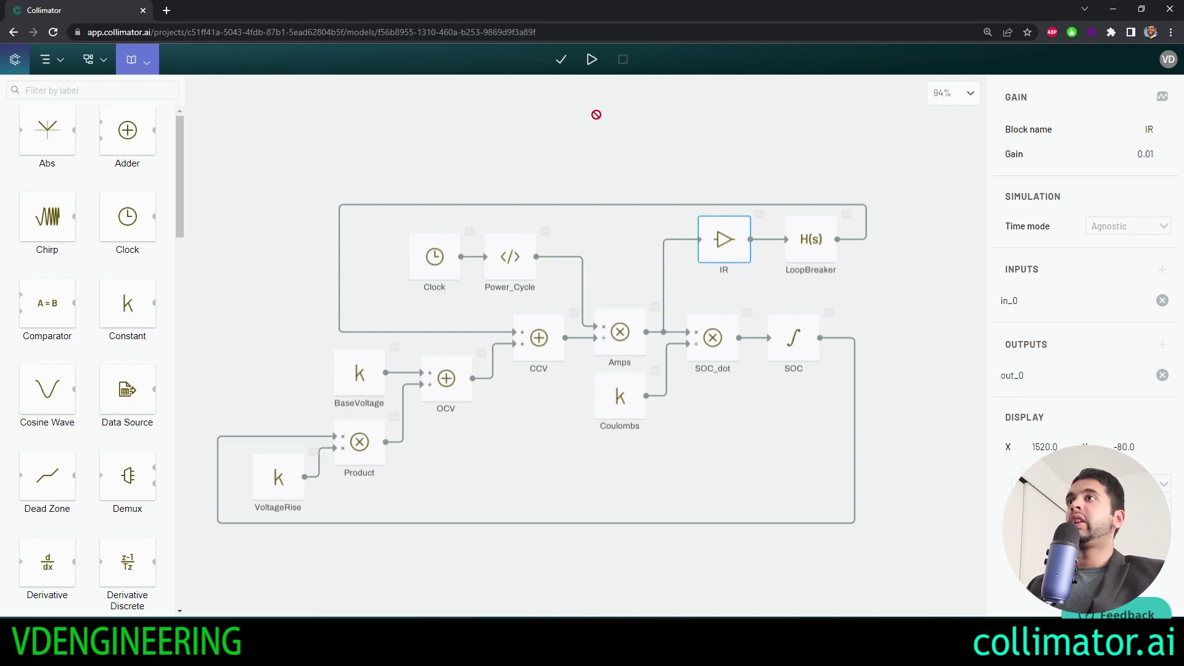
left_click(590, 60)
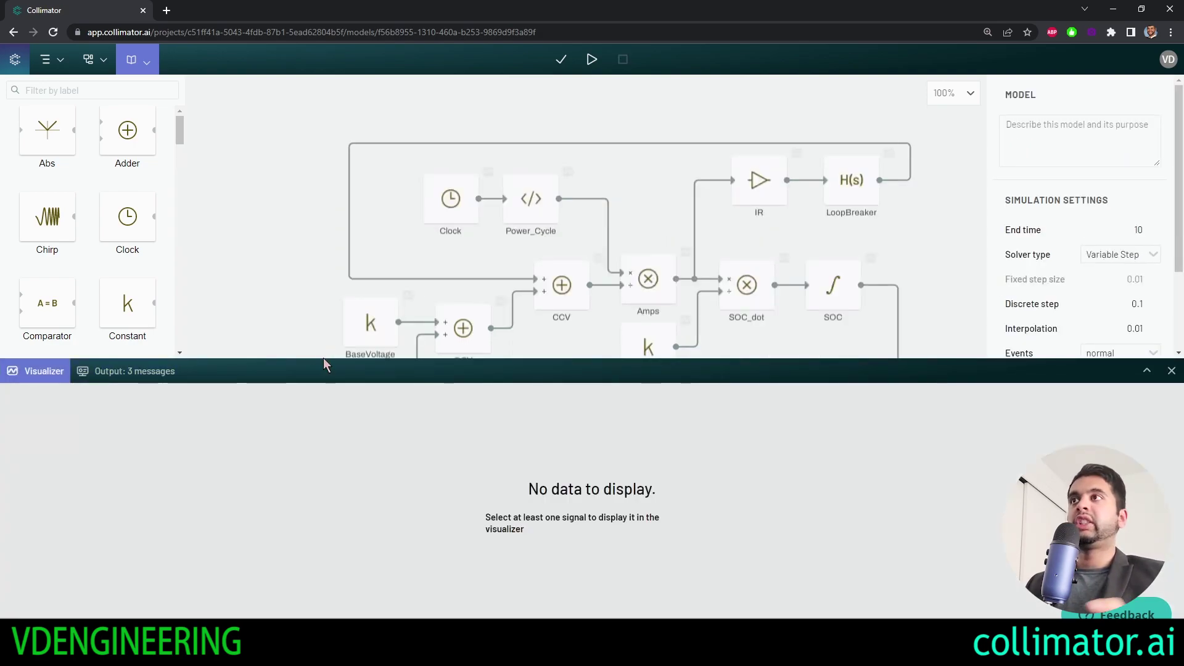
Plot the Power_Cycle signal, then switch to plotting the Clock signal instead.
left_click(568, 173)
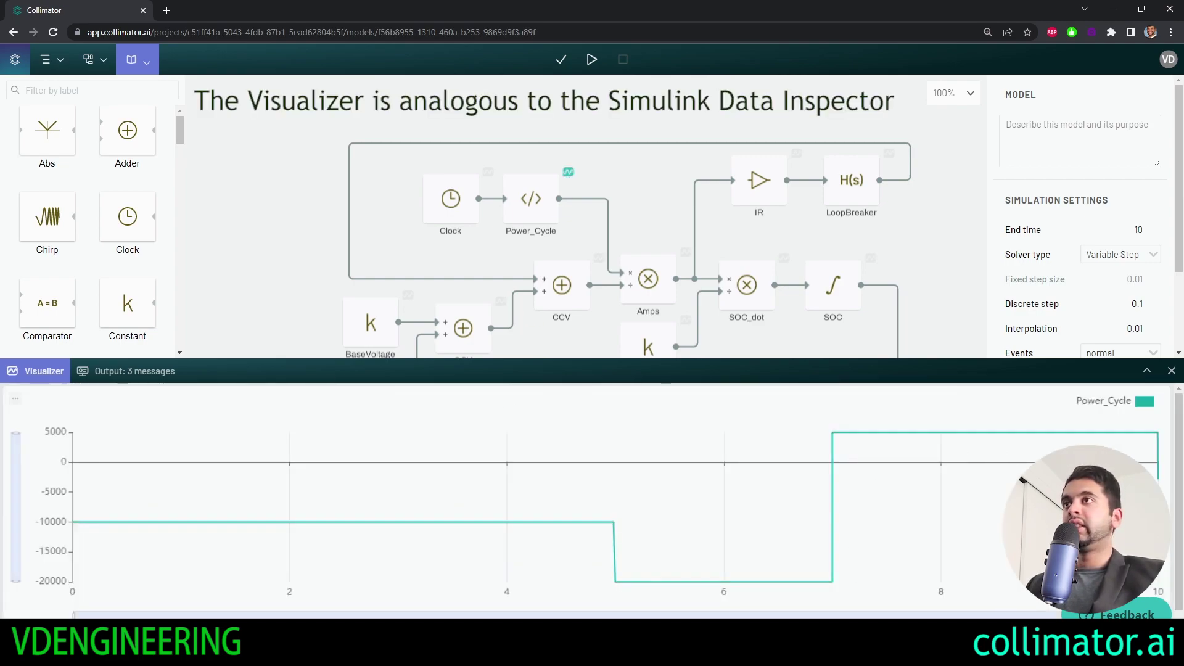
left_click(488, 173)
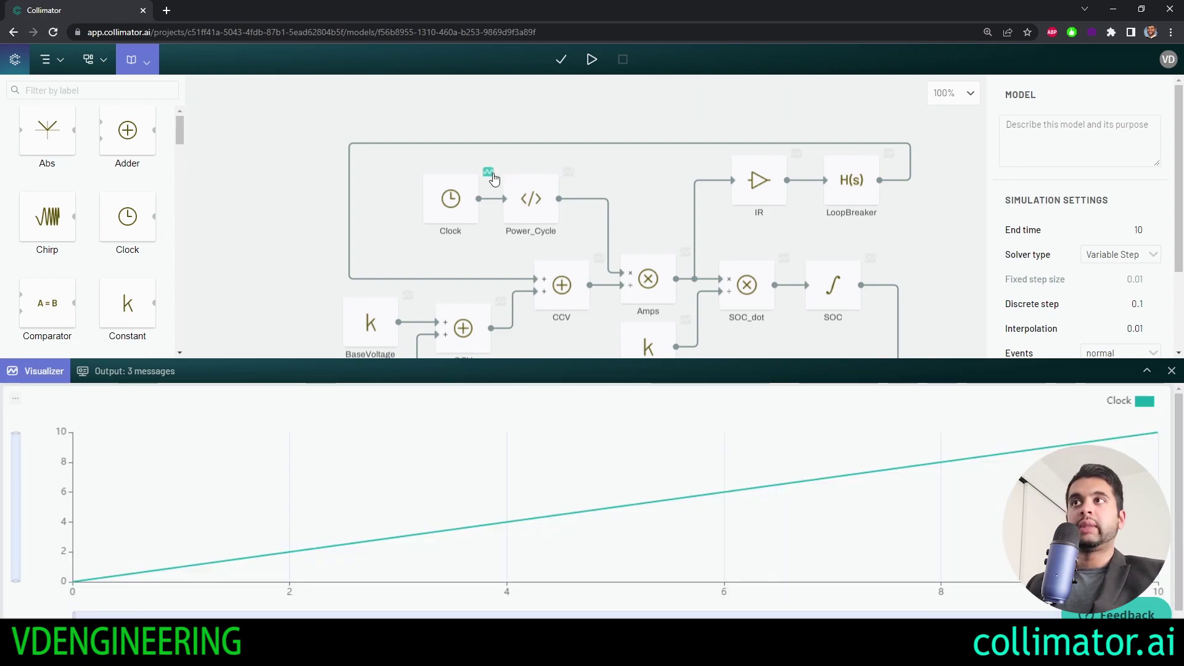
left_click(521, 216)
left_click(690, 254)
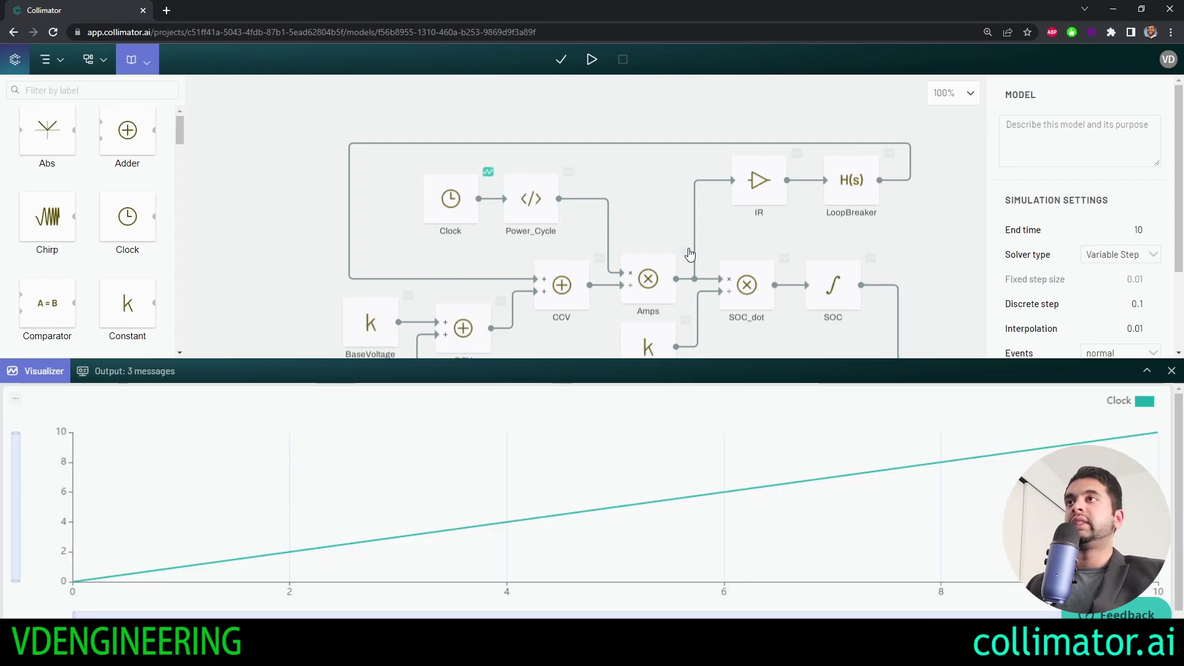
Plot the Amps and SOC signals instead of Clock, and enlarge the visualizer.
left_click(687, 251)
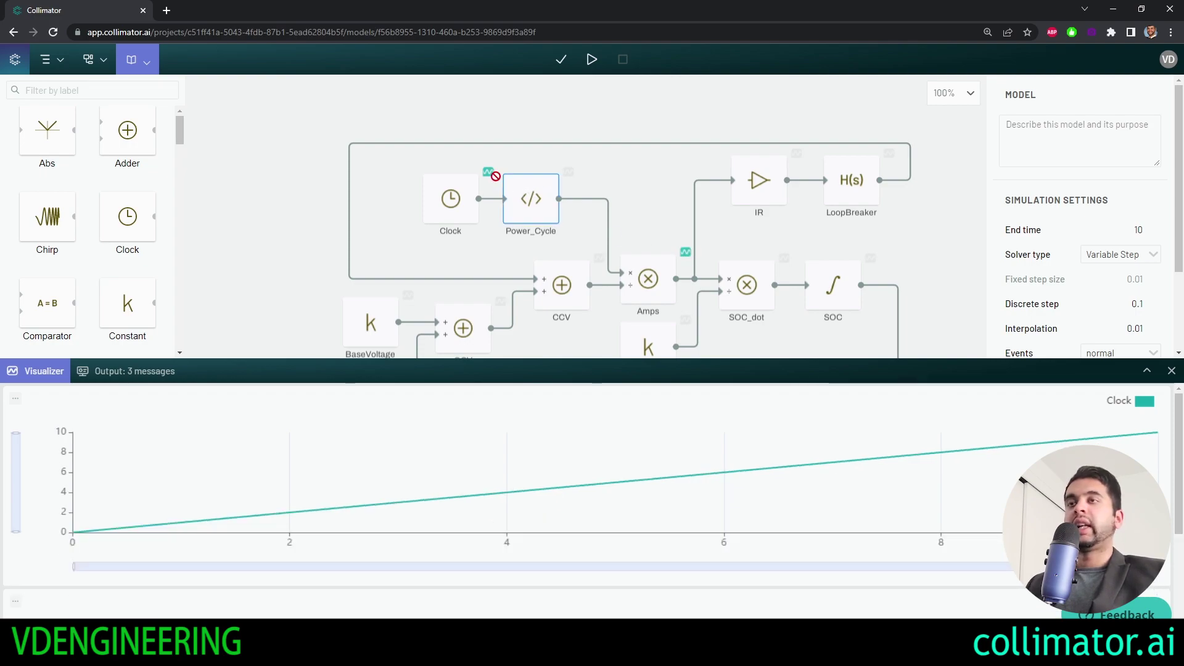
scroll(508, 443, "down", 3)
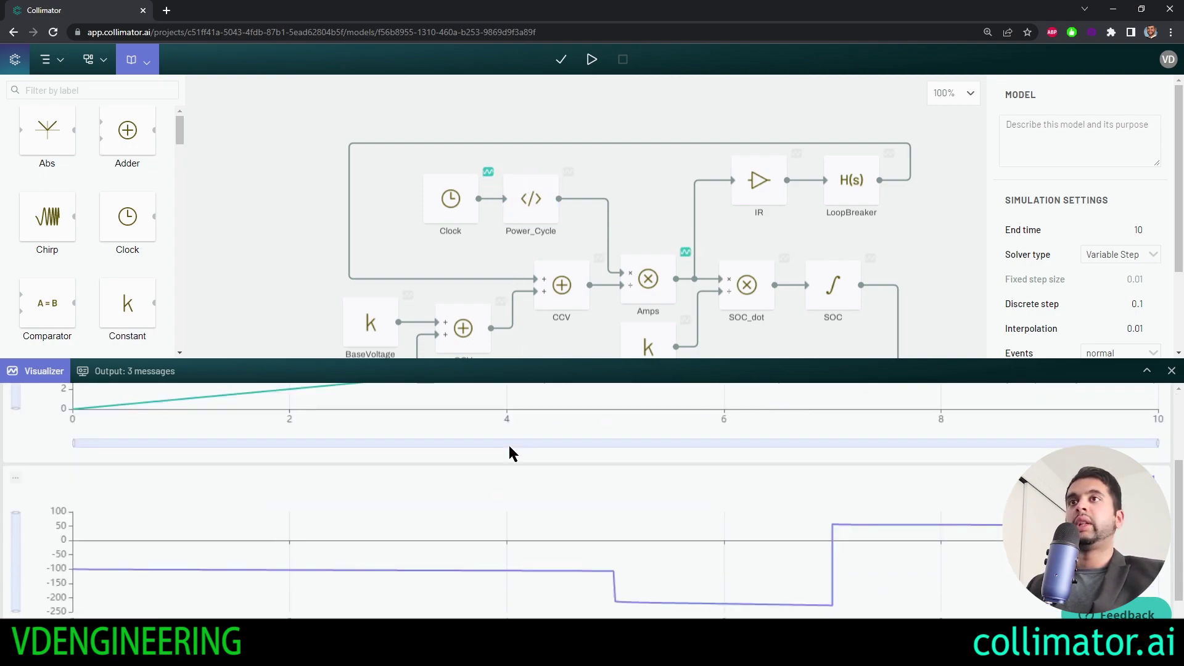
left_click(502, 176)
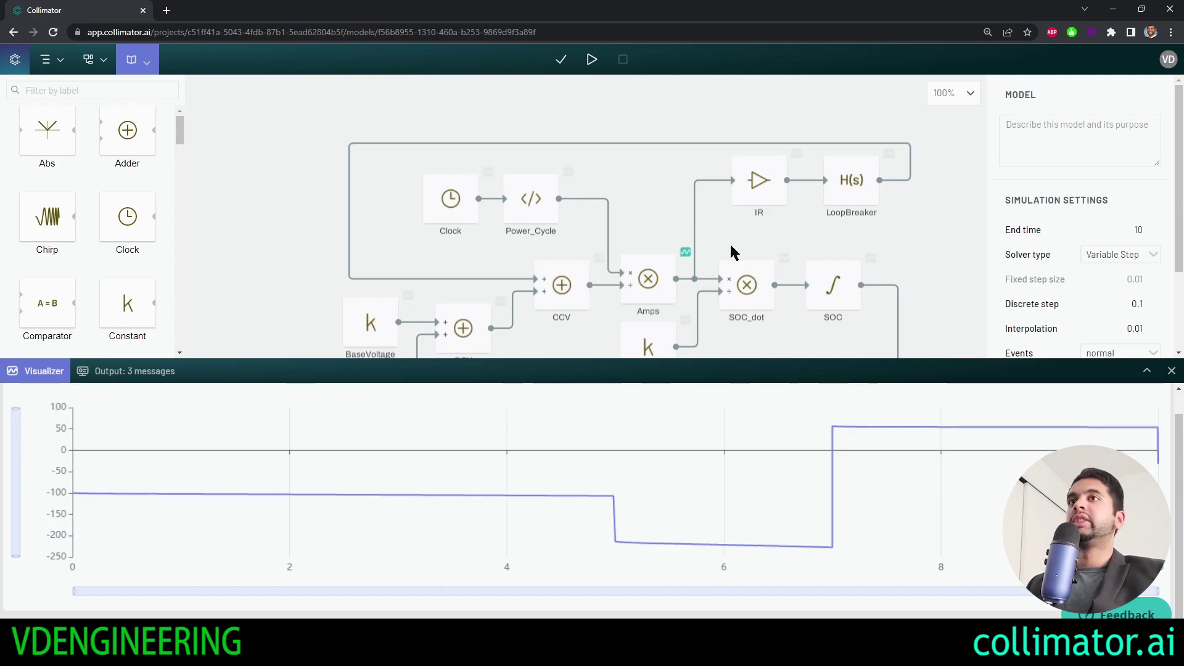
left_click(853, 256)
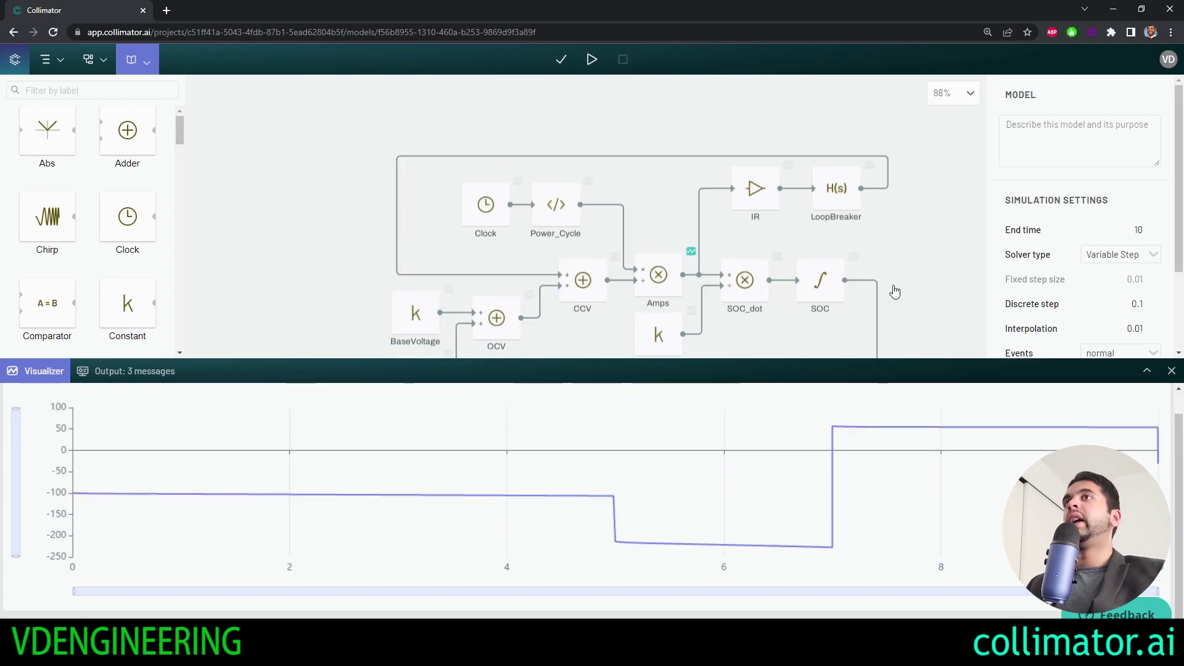
left_click(1147, 372)
Resize the visualizer and shrink it to bring the diagram back into view.
left_click_drag(1179, 302, 1179, 439)
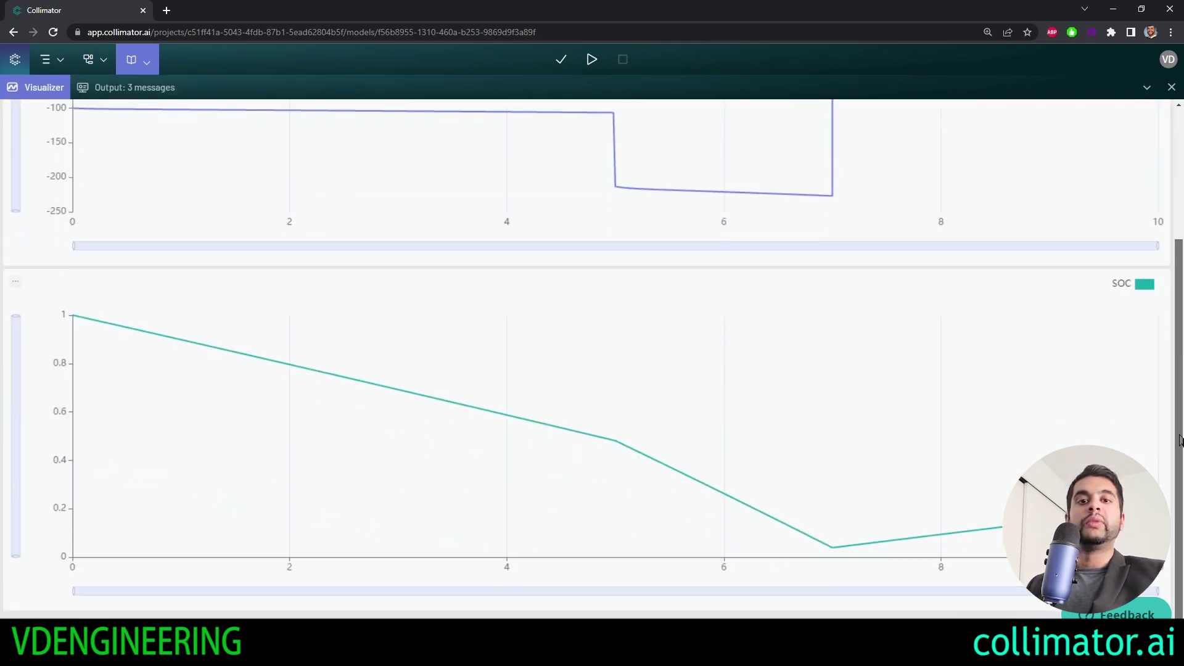
left_click_drag(1179, 384, 1152, 203)
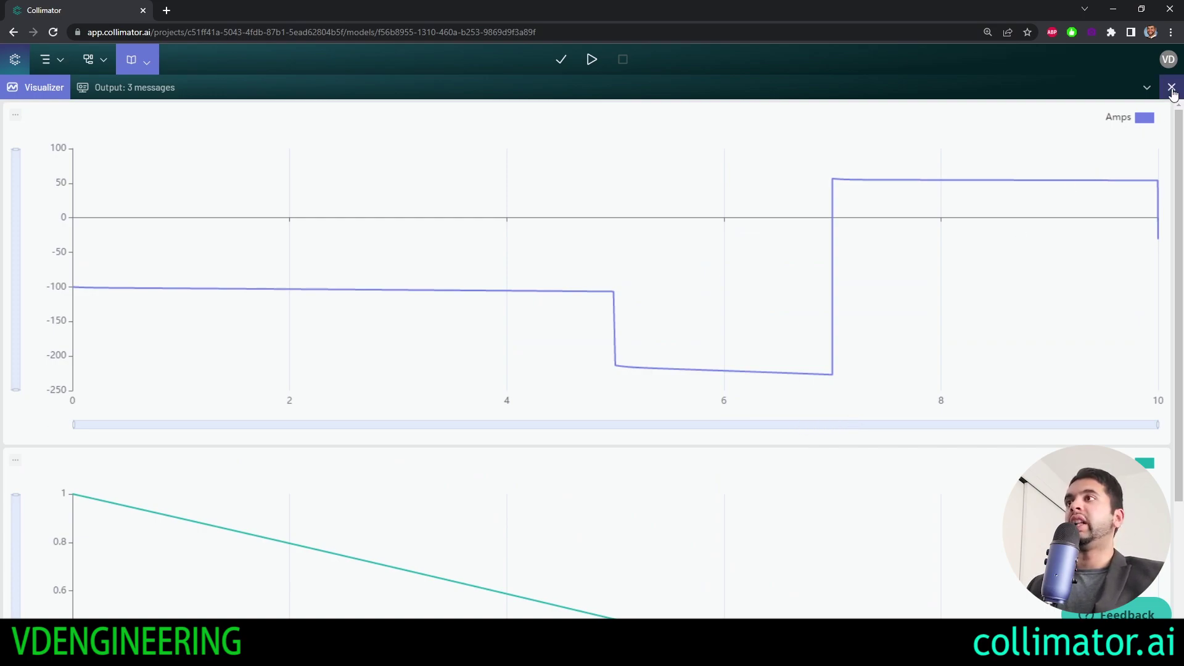
left_click(1148, 91)
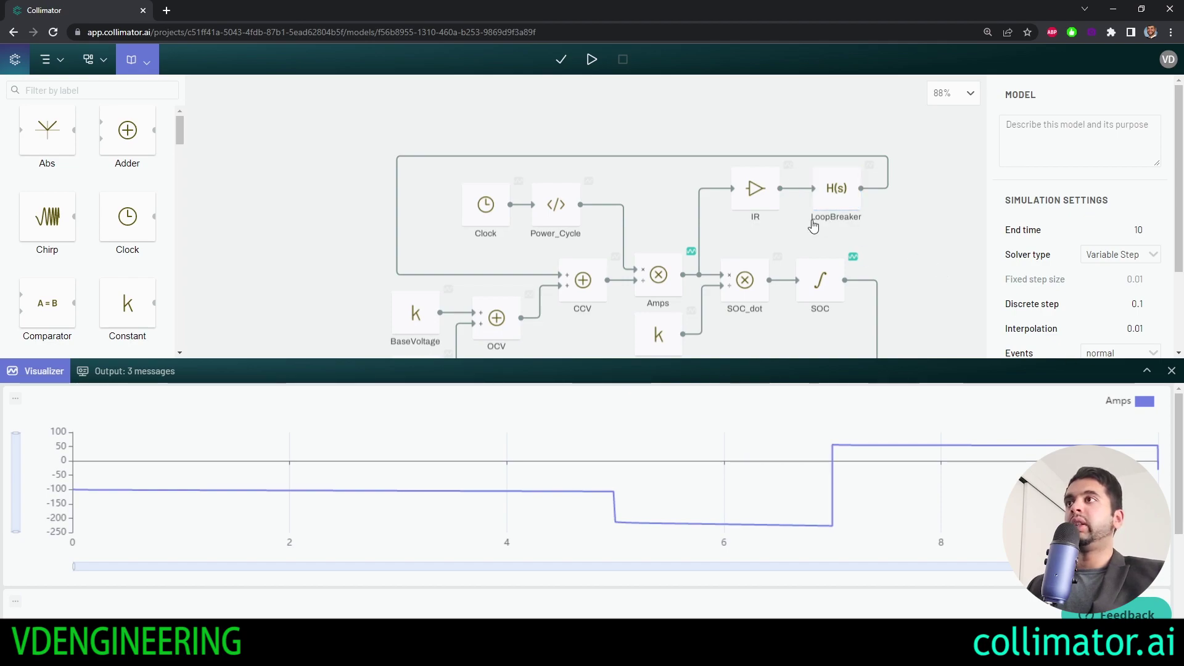
Swap the Amps and SOC plots for the LoopBreaker signal and enlarge it.
left_click(690, 251)
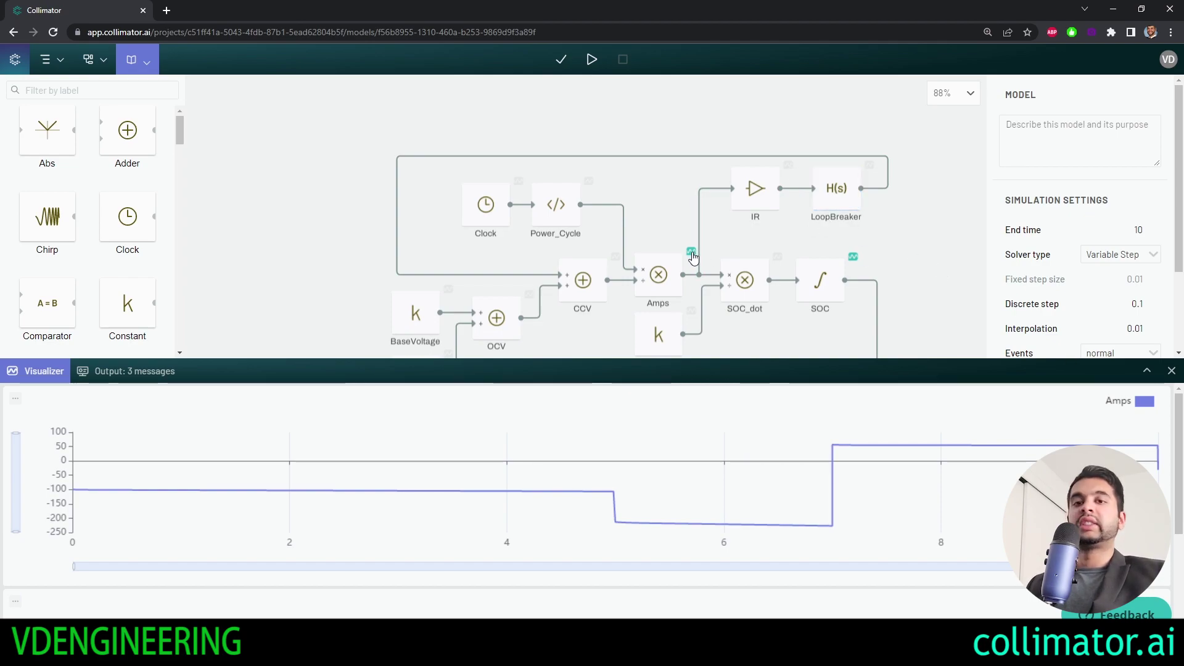
left_click(853, 256)
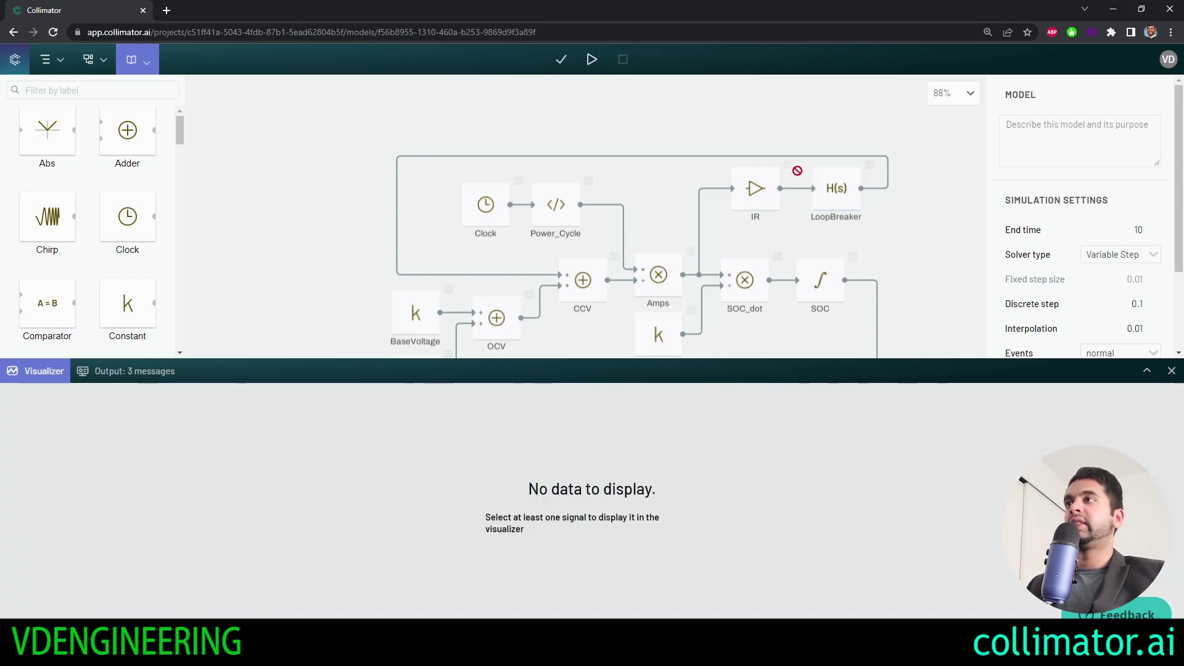
left_click(874, 166)
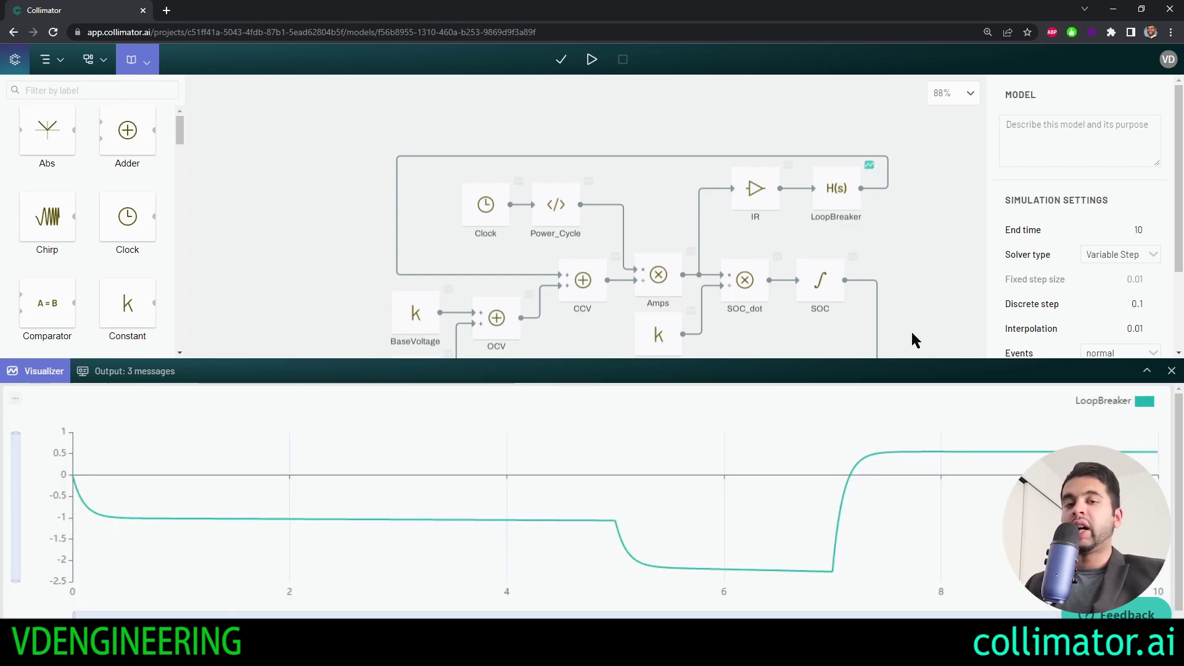
left_click(1145, 370)
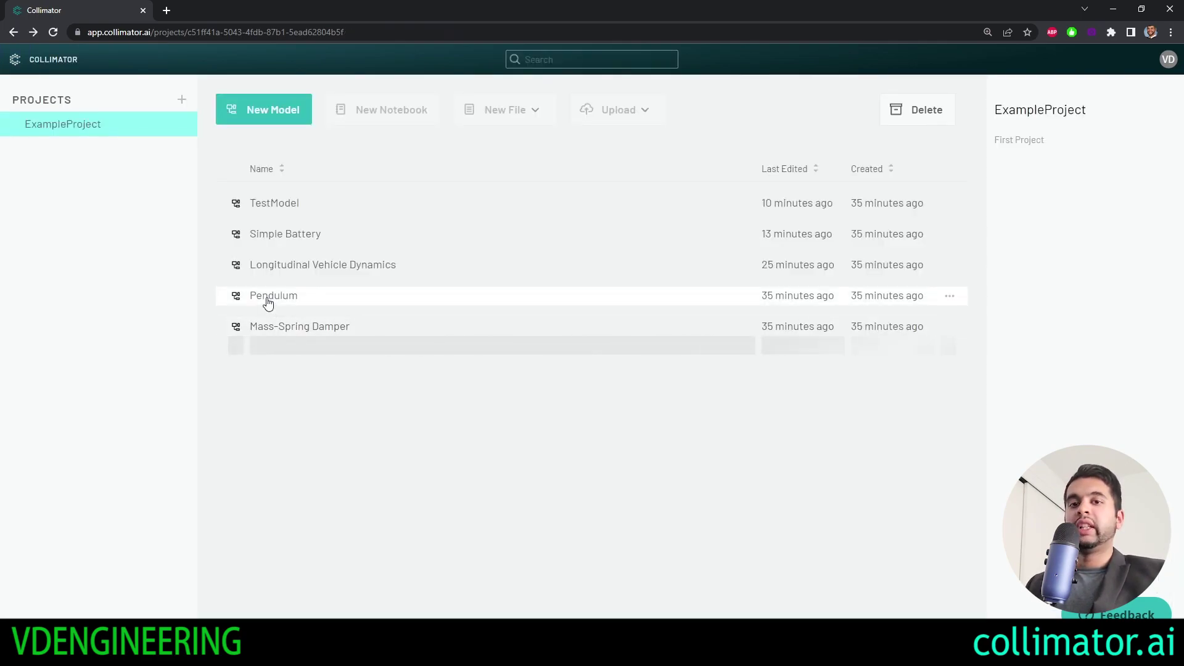
left_click(268, 302)
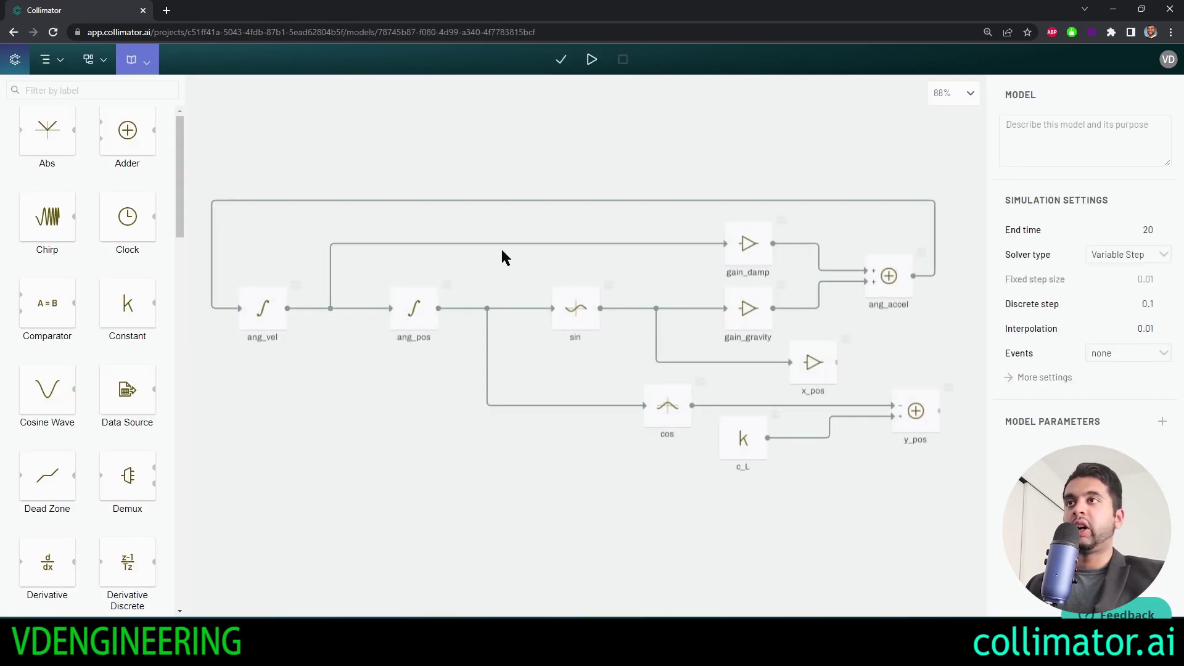
left_click_drag(470, 262, 363, 448)
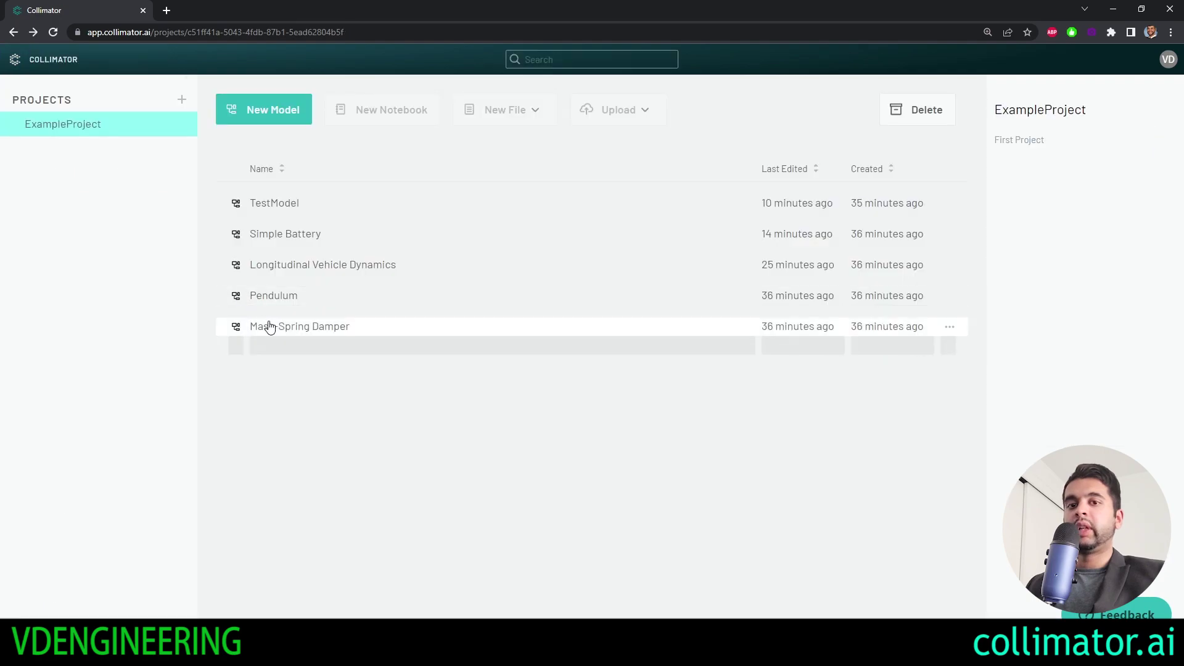
Open the Mass-Spring Damper example, zoom in, and check the Damping gain b.
left_click(270, 327)
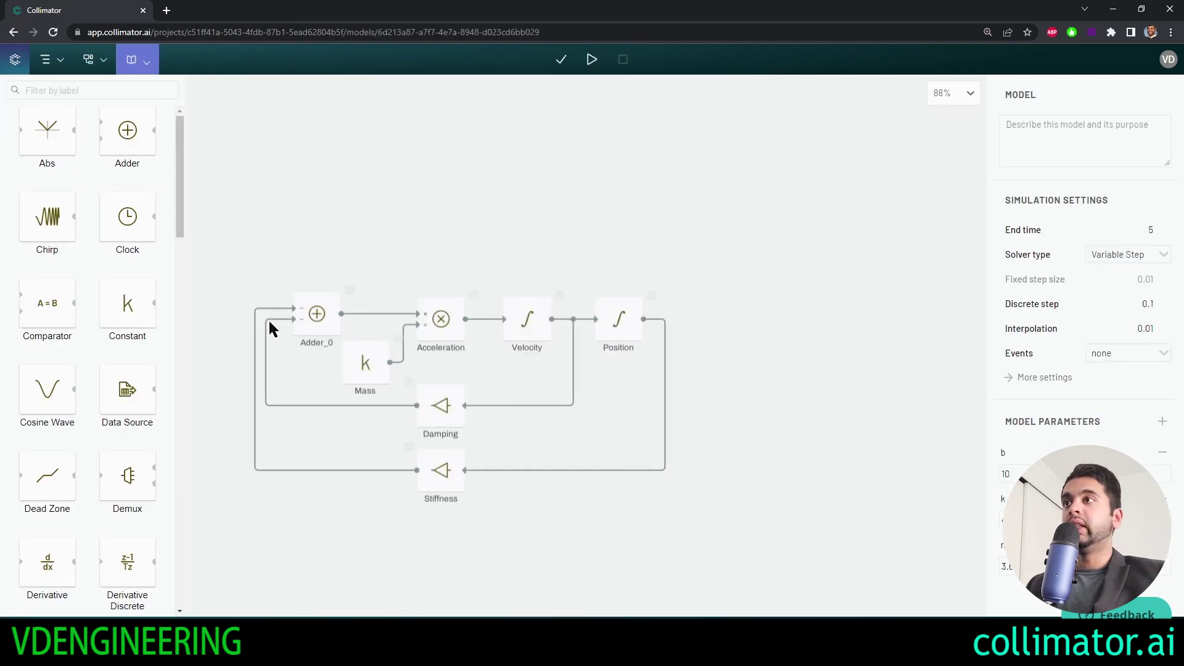
scroll(298, 387, "up", 3)
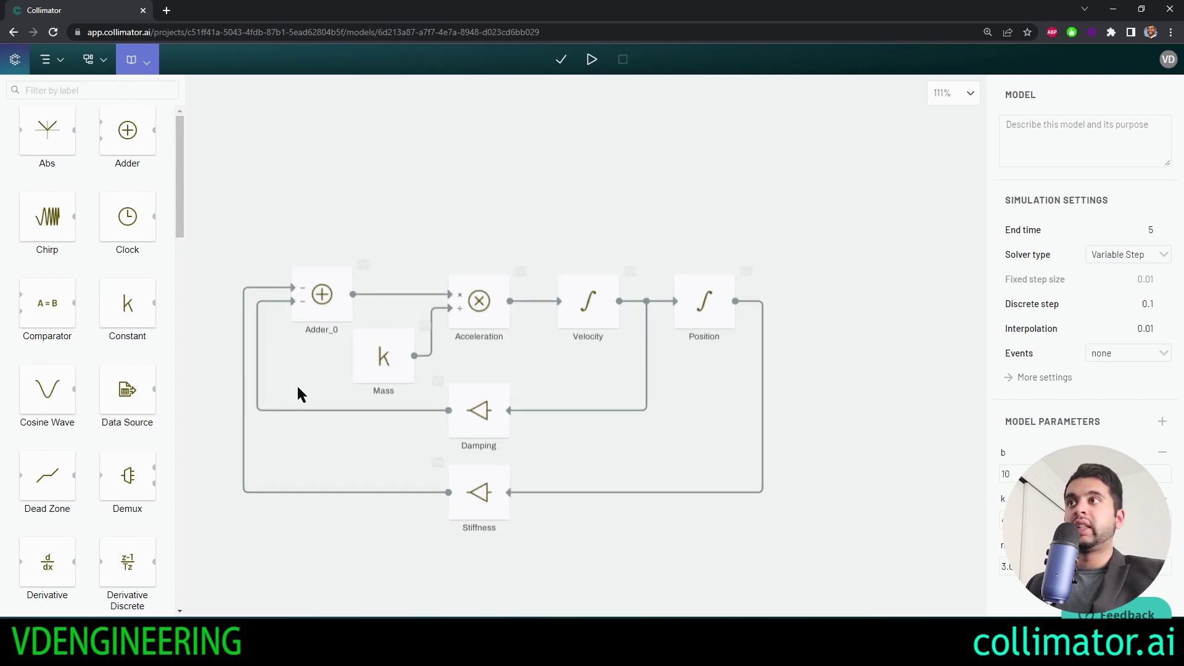
scroll(297, 387, "up", 1)
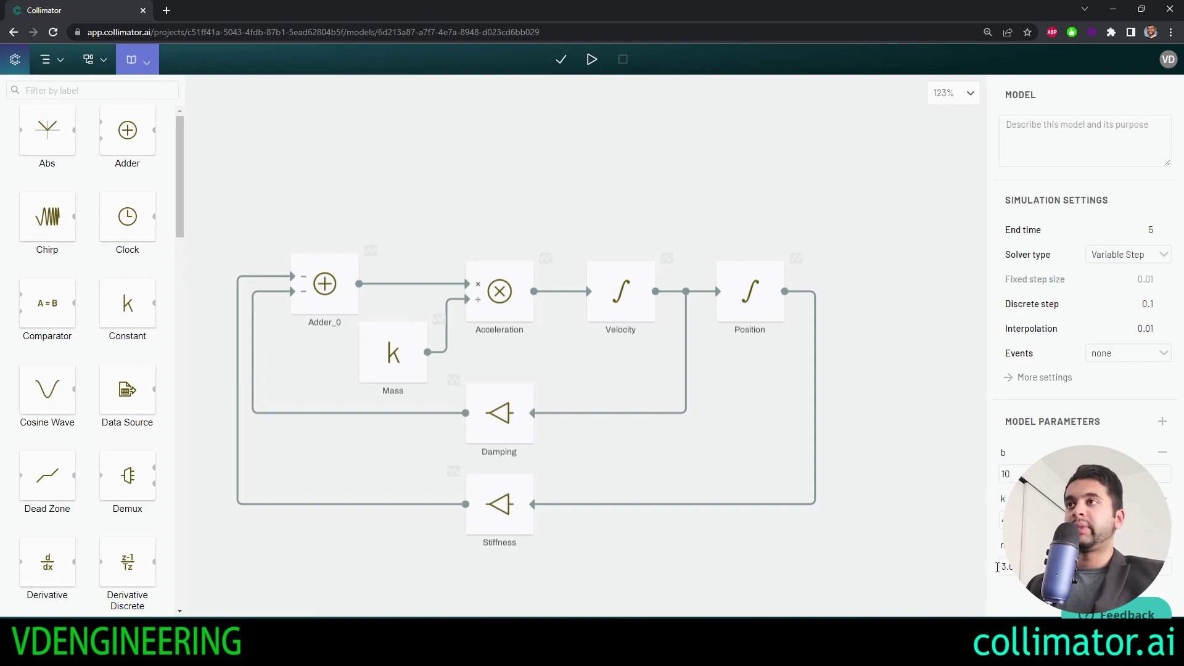
left_click(400, 372)
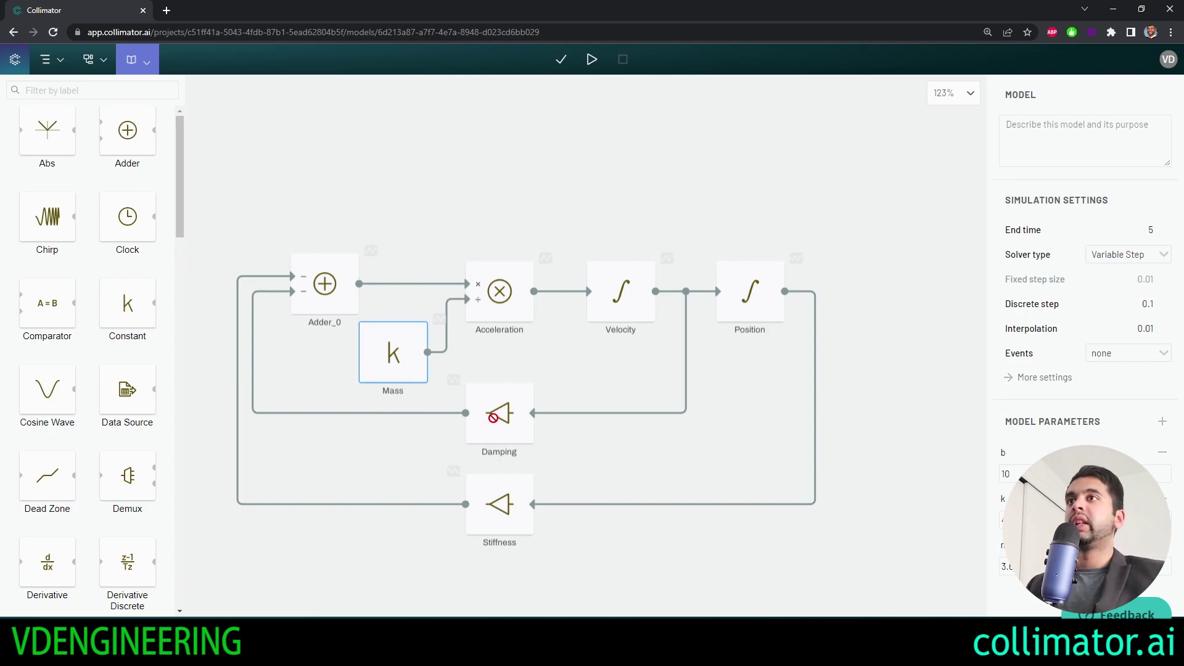
left_click(493, 418)
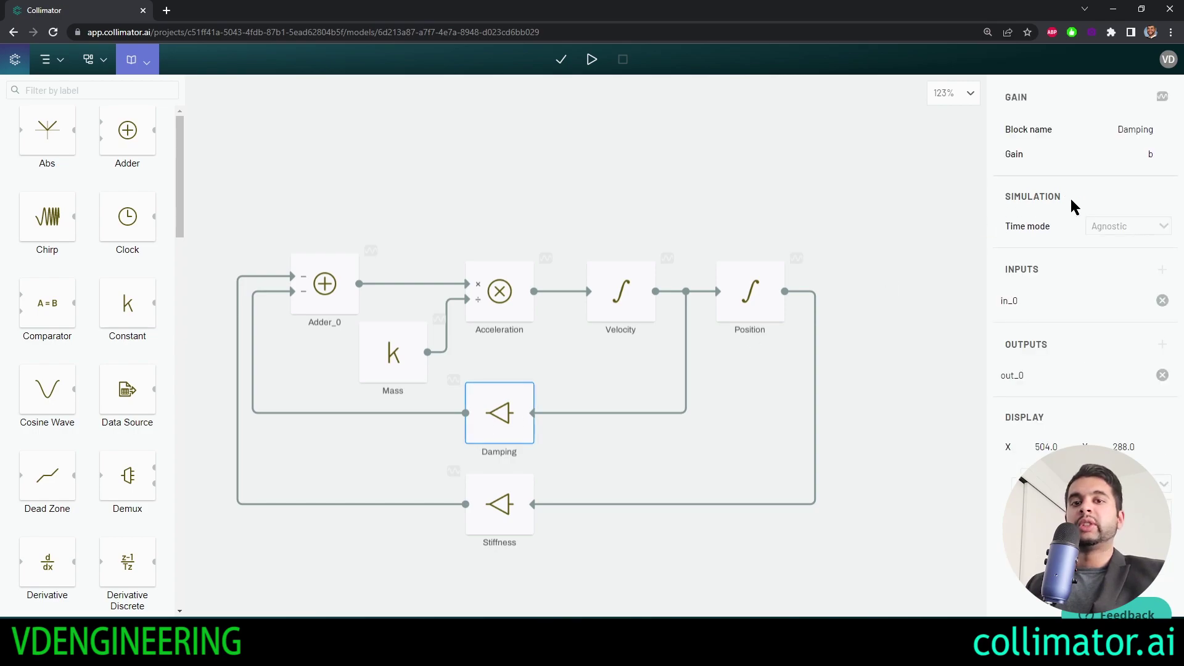
left_click(1151, 154)
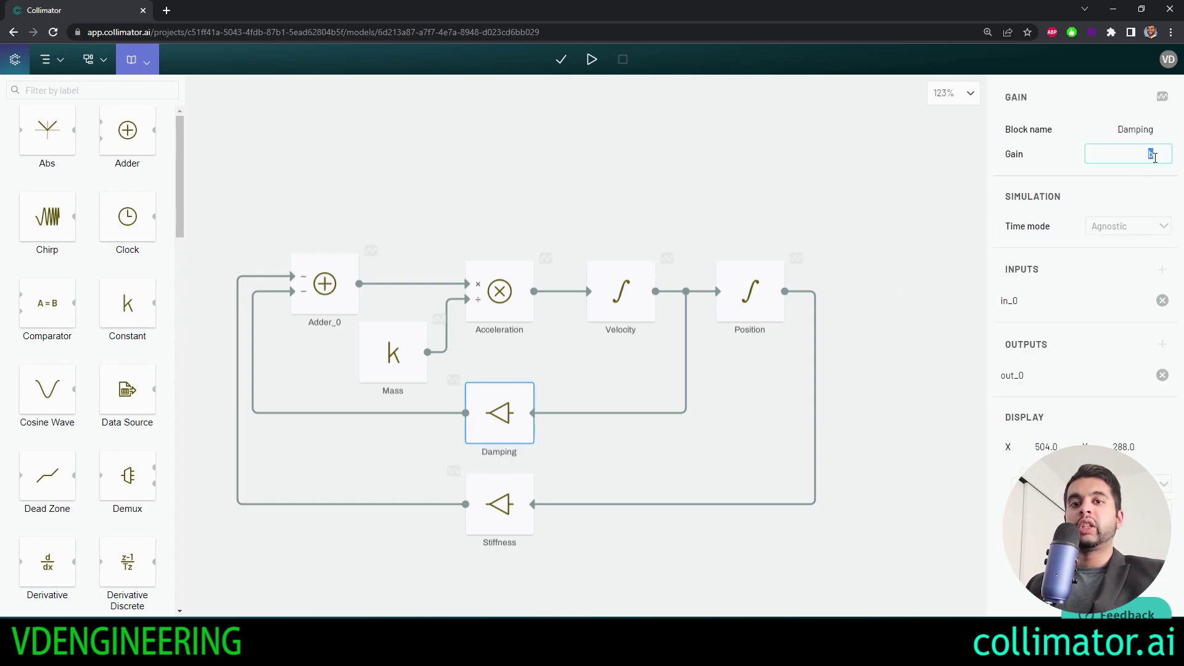
left_click(666, 401)
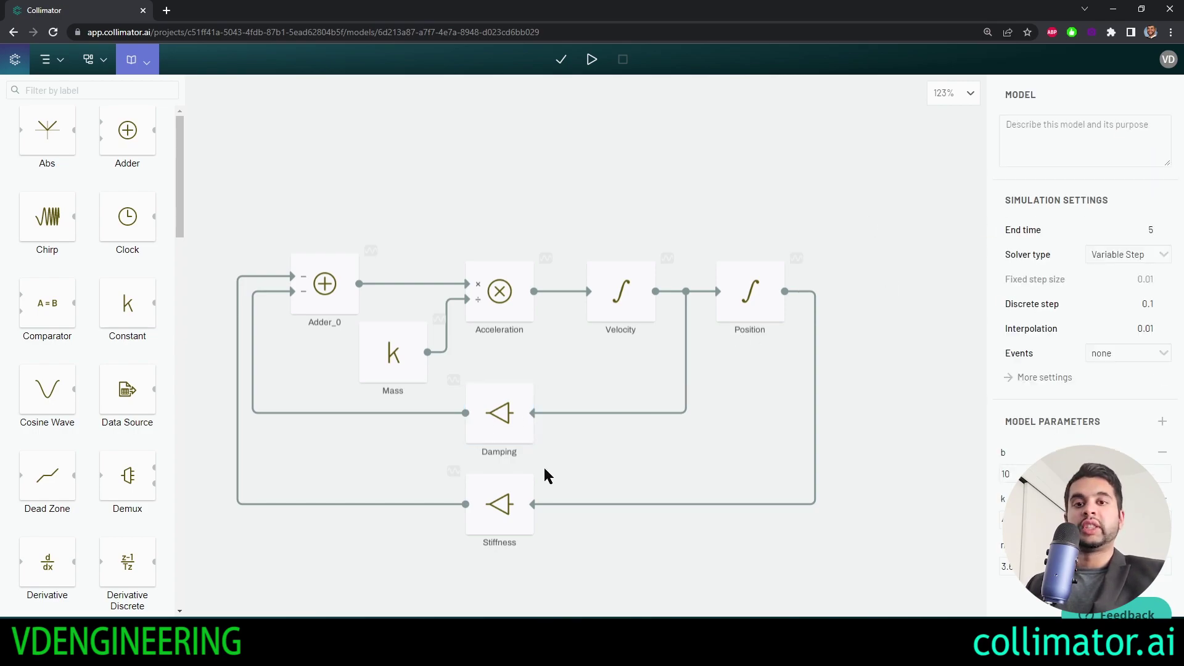
Check the Stiffness gain, the Velocity initial state of 0.0, and the Position integrator properties.
left_click(518, 502)
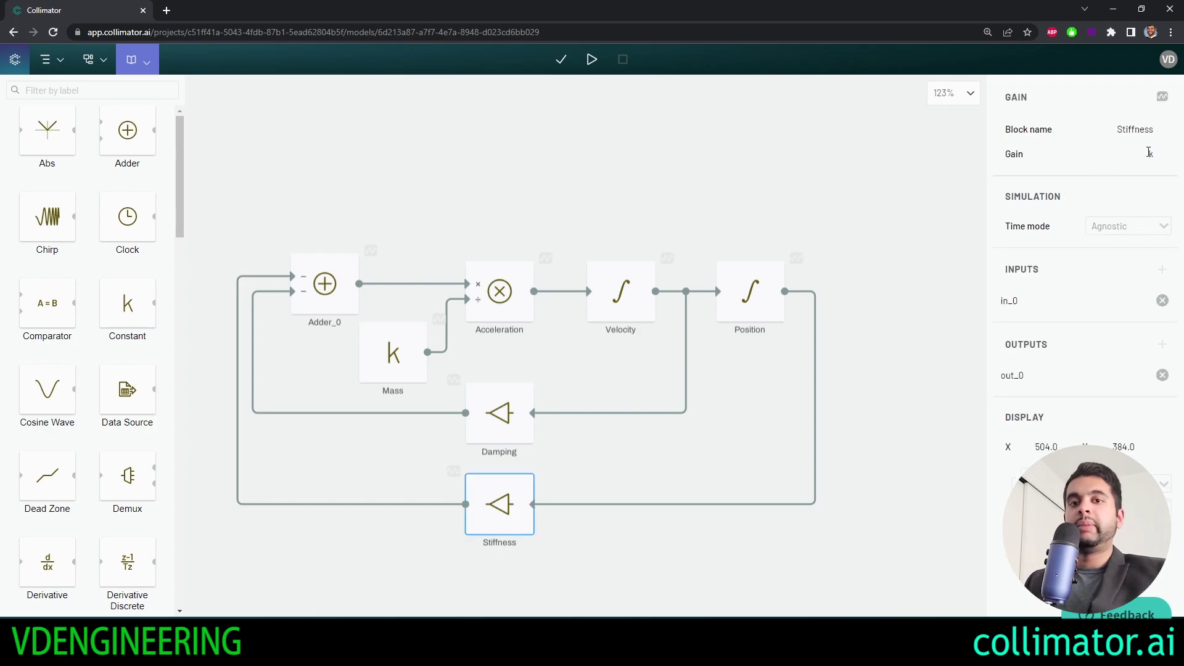
left_click(1149, 152)
left_click(857, 175)
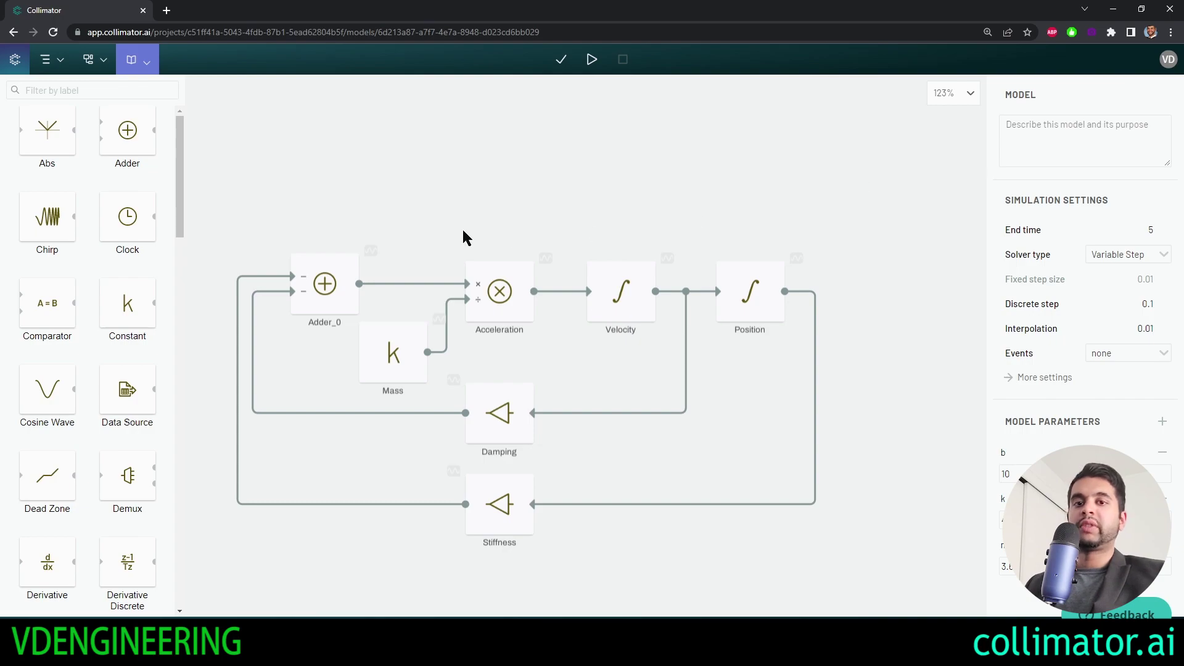
left_click(598, 301)
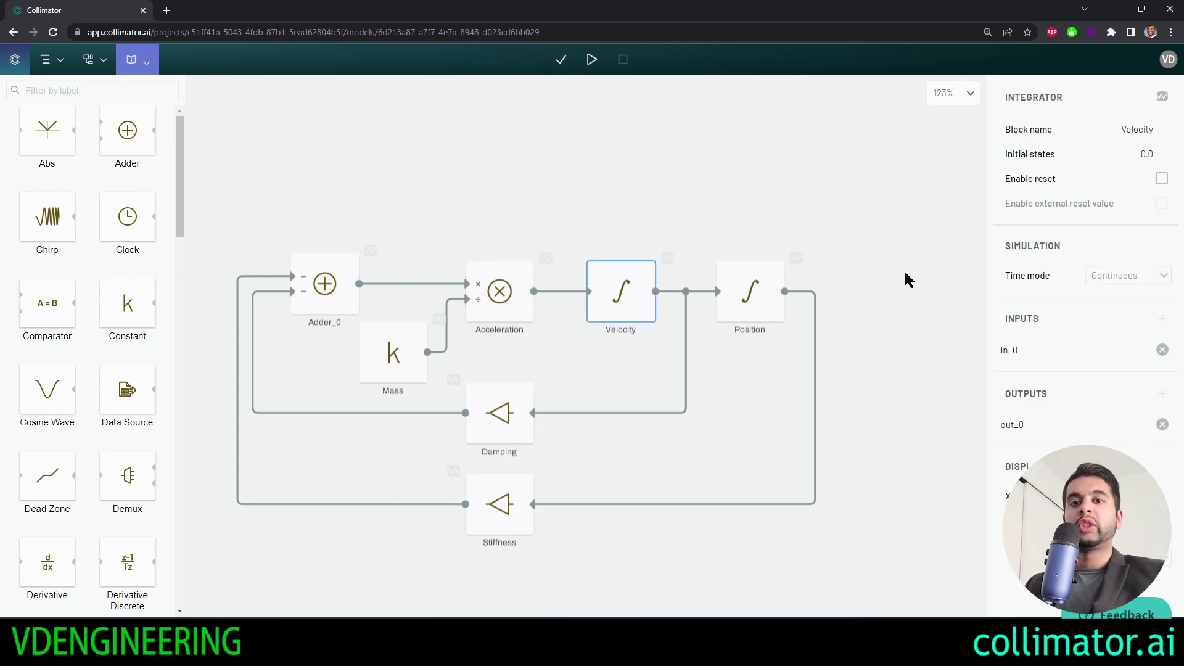
left_click(1141, 152)
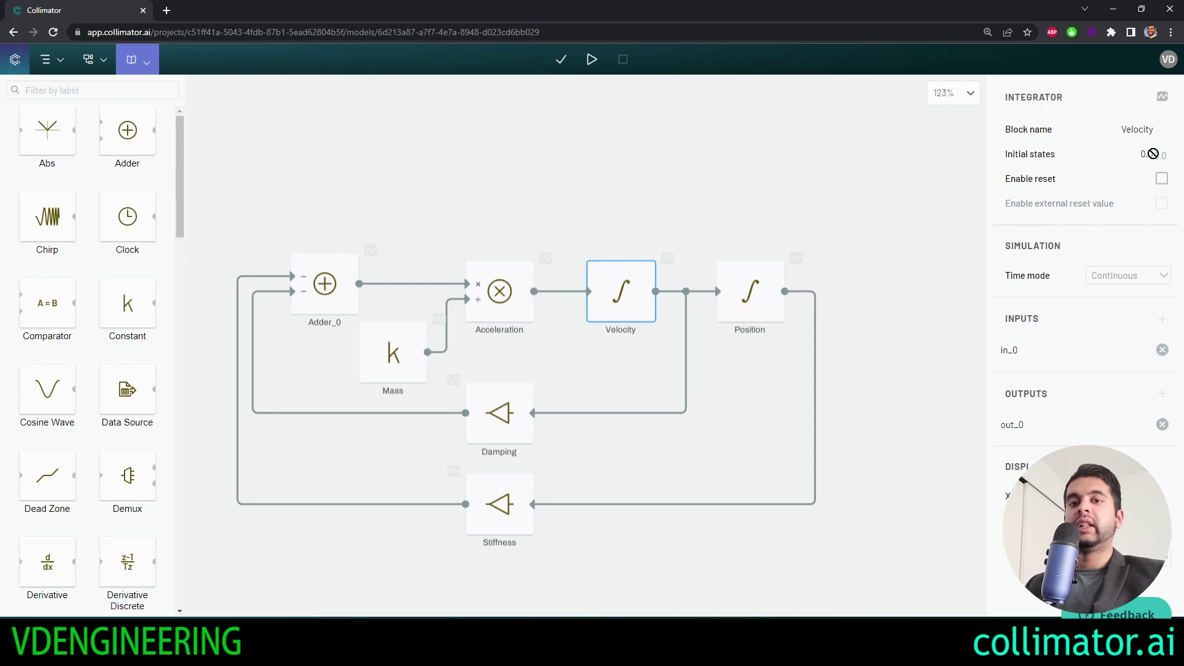
left_click(755, 303)
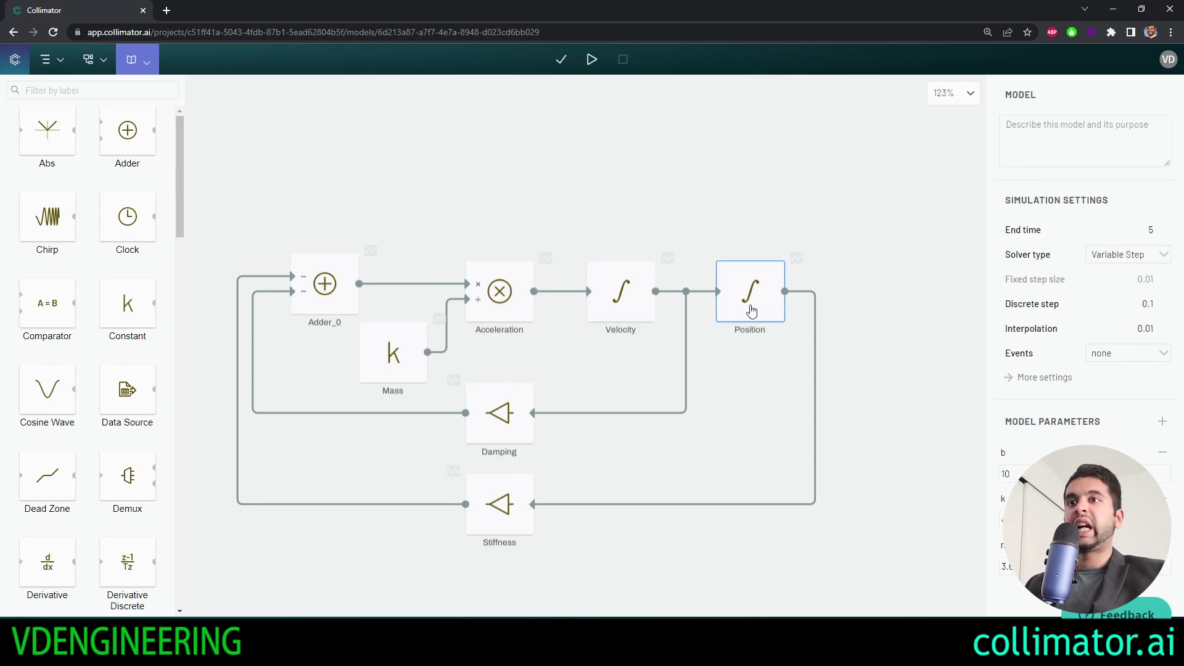